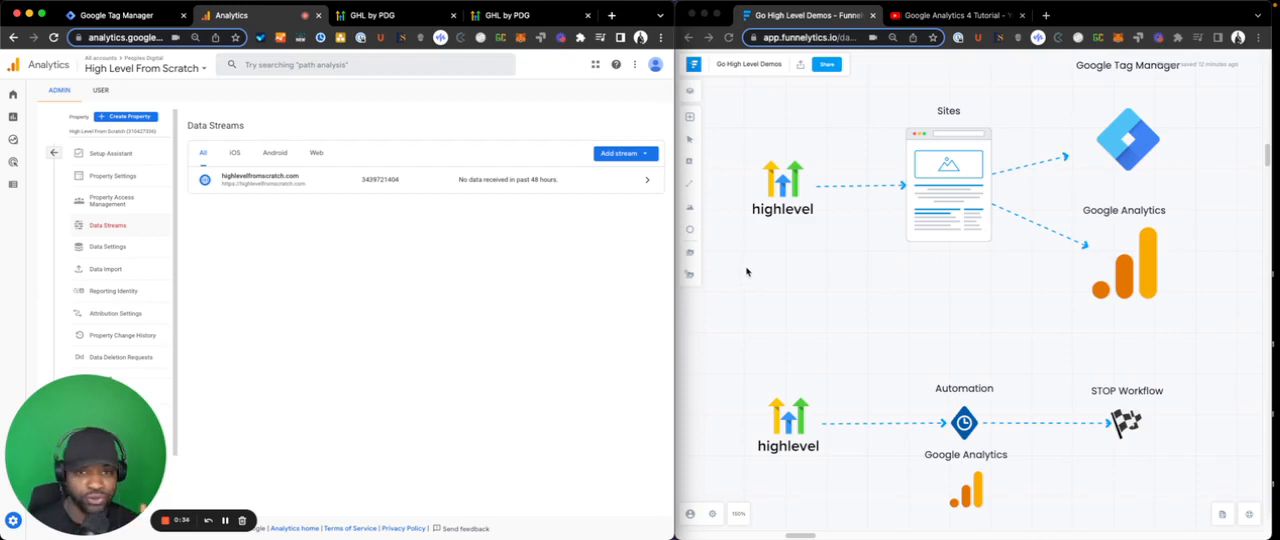
- Examine the funnel diagram from highlevel through Sites to Google Tag Manager and Google Analytics
left_click(812, 248)
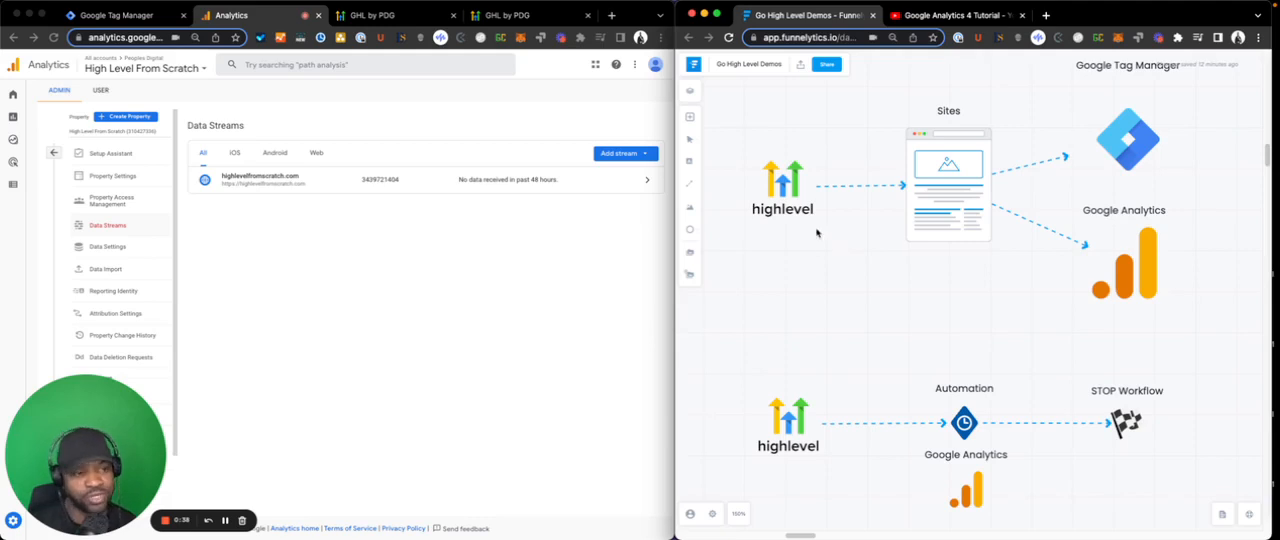
left_click(622, 228)
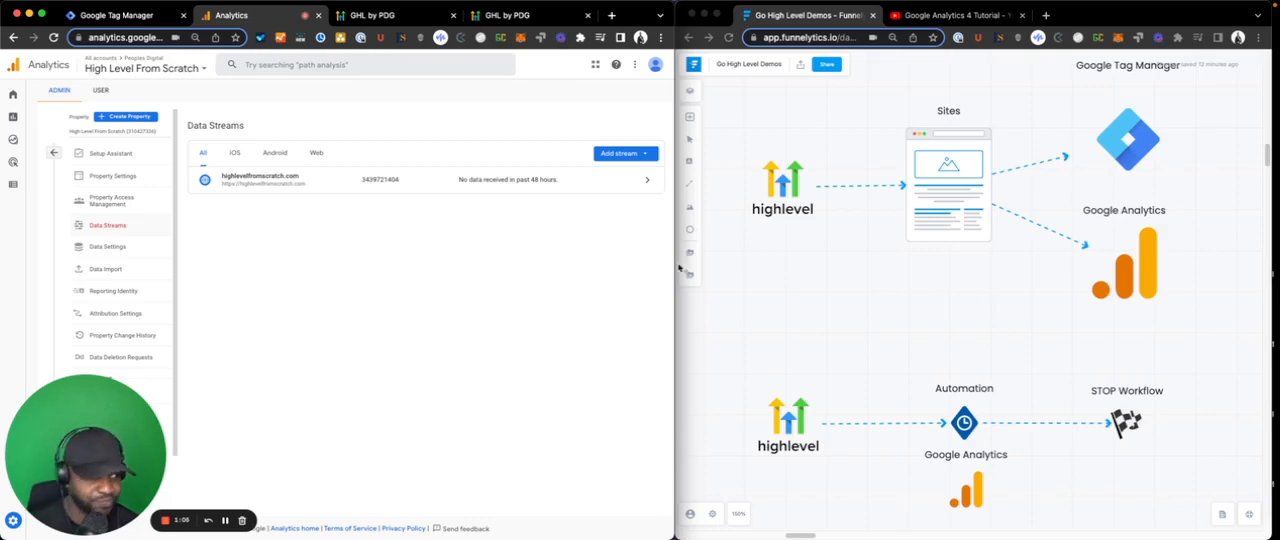
left_click(826, 240)
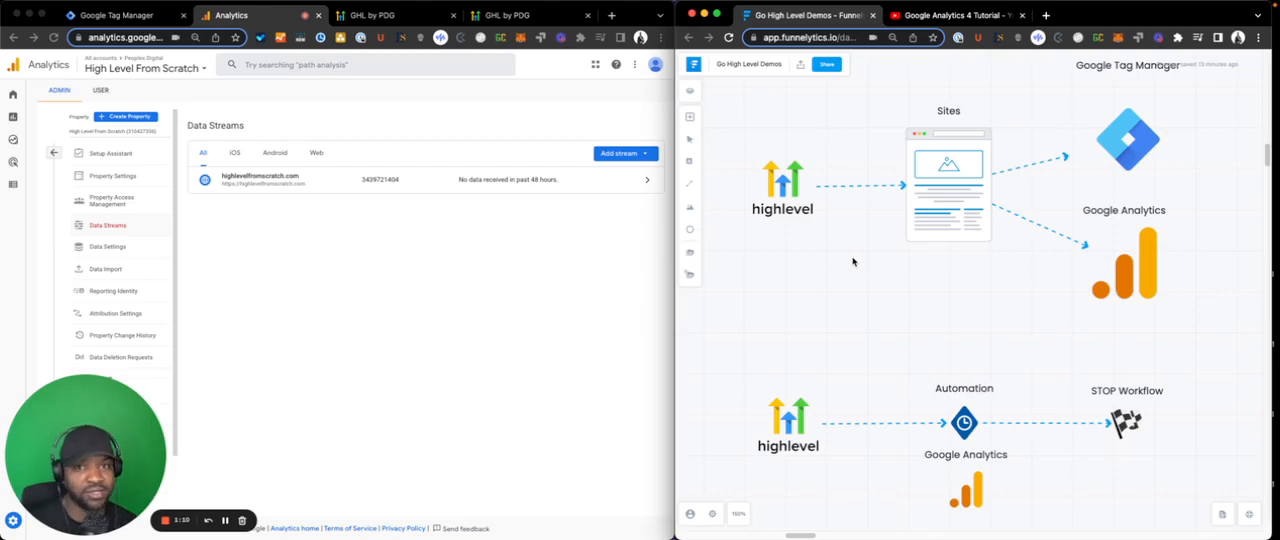
scroll(795, 158, "up", 2)
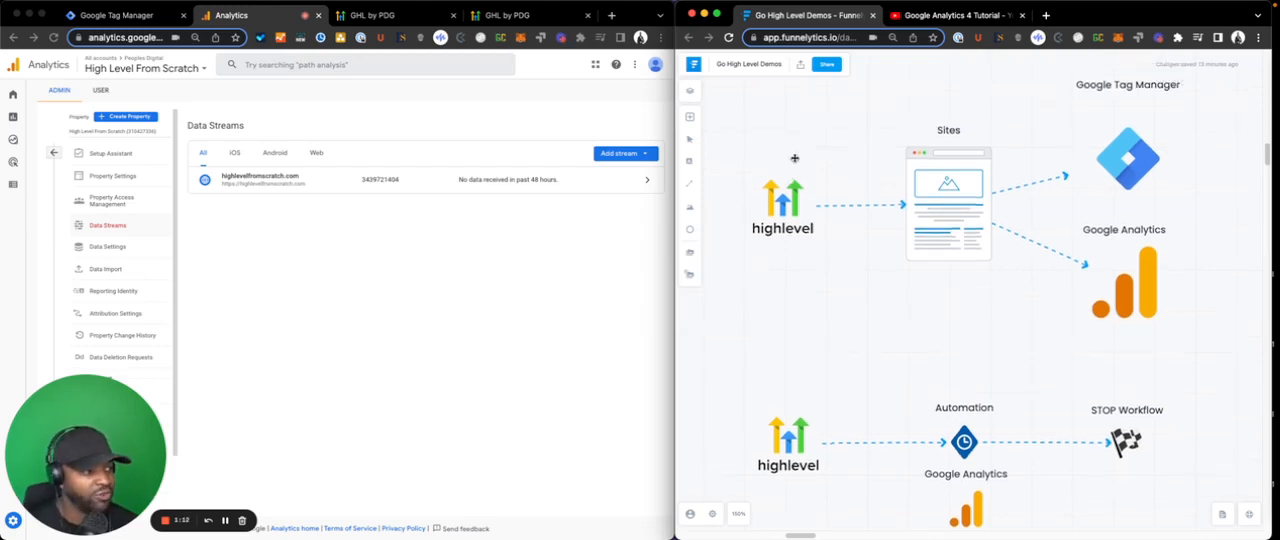
scroll(795, 158, "up", 4)
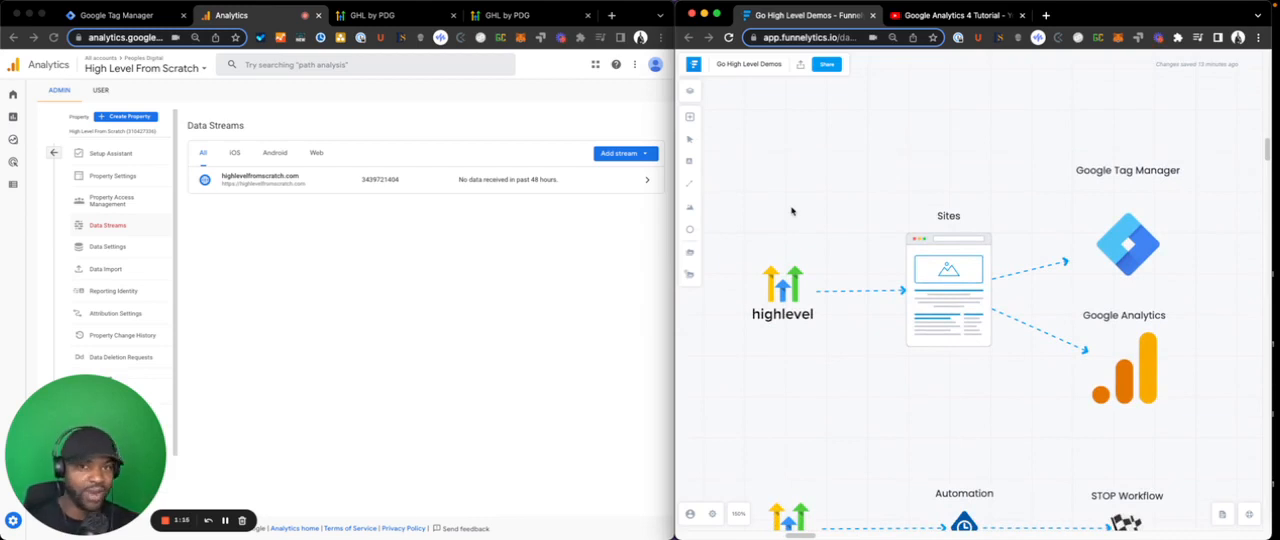
scroll(792, 211, "down", 1)
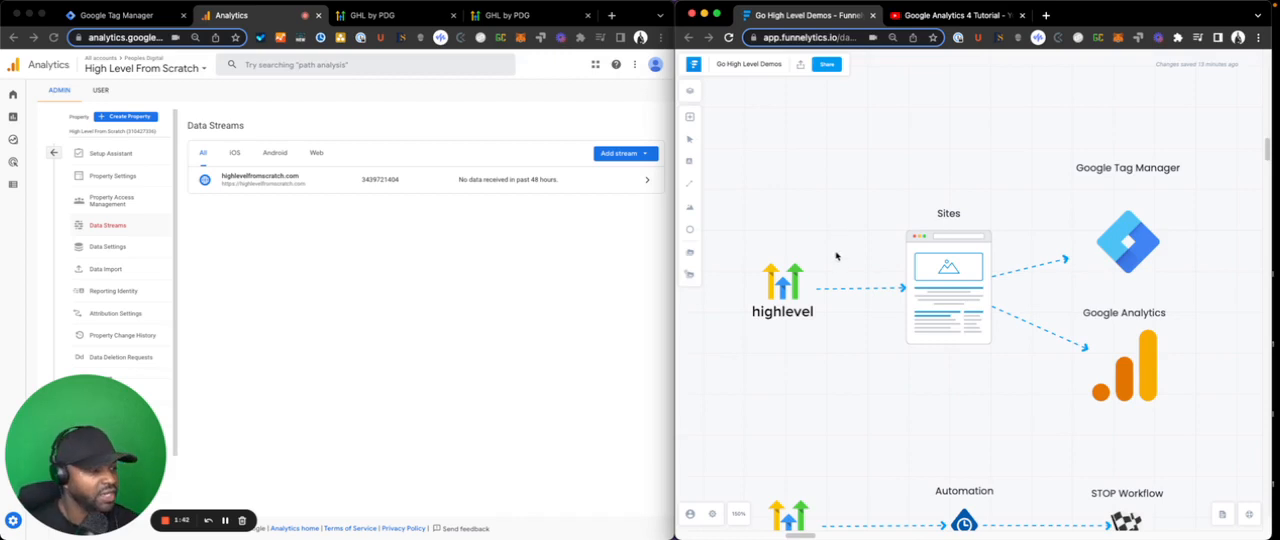
left_click(797, 287)
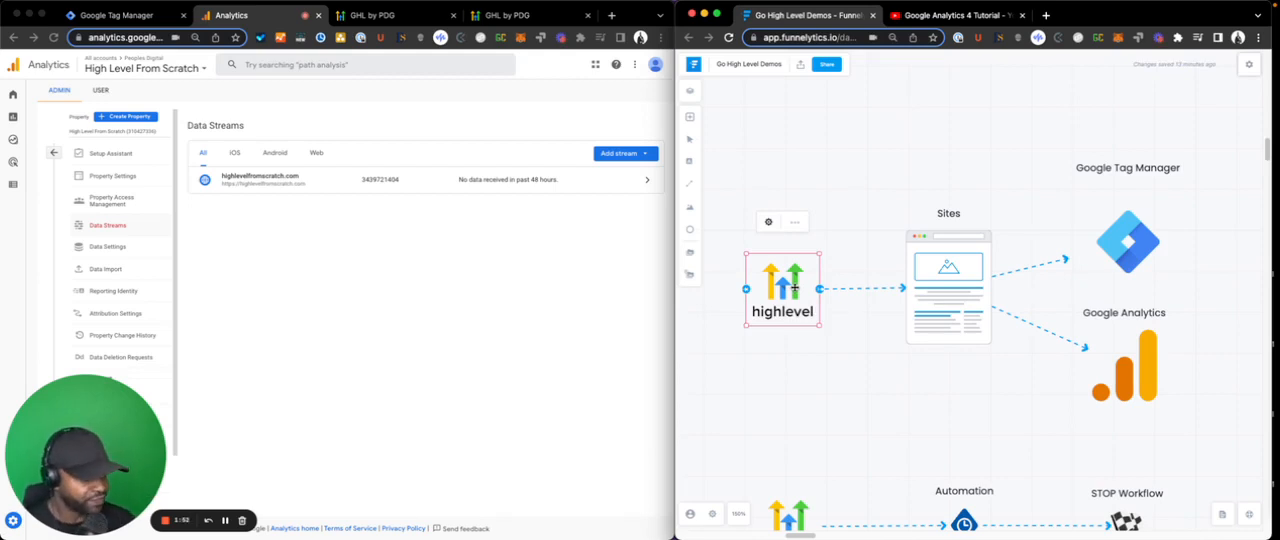
left_click(914, 260)
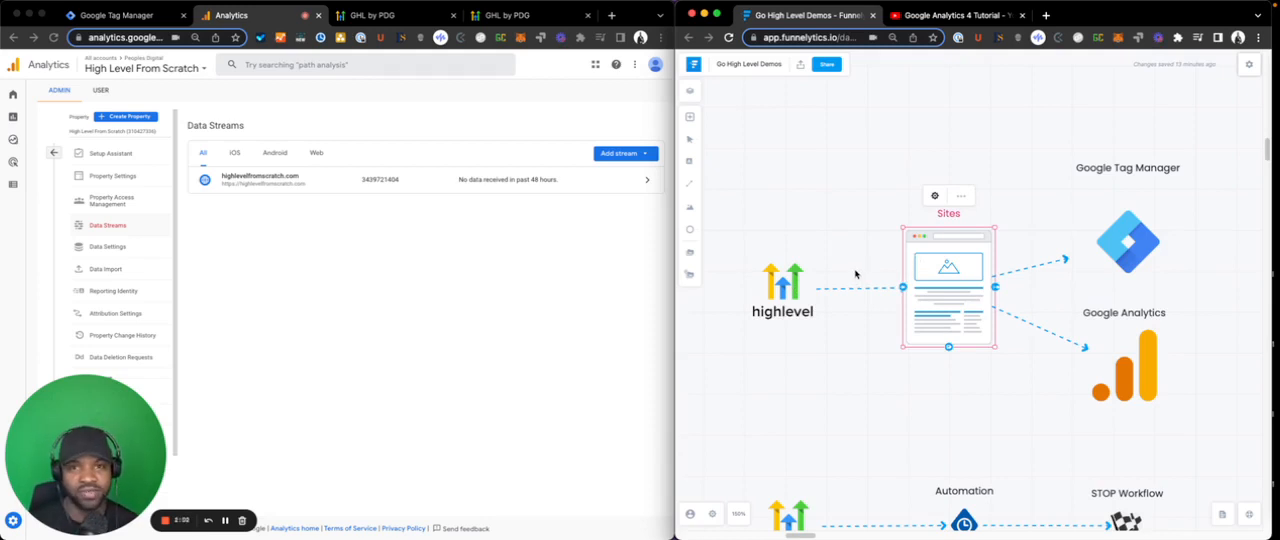
left_click(1017, 215)
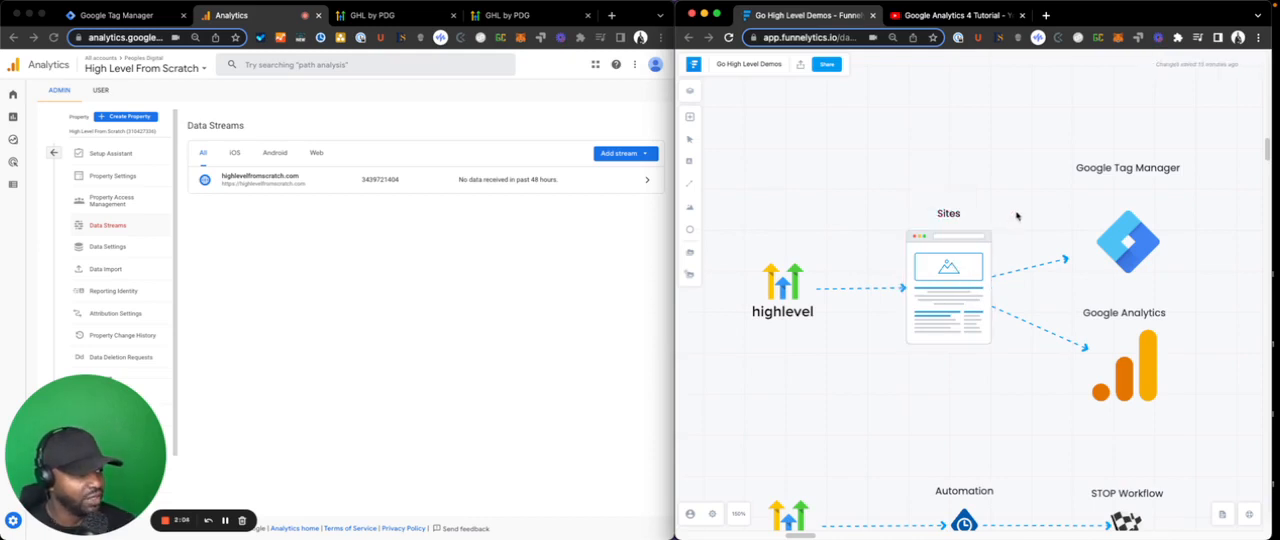
left_click(1119, 236)
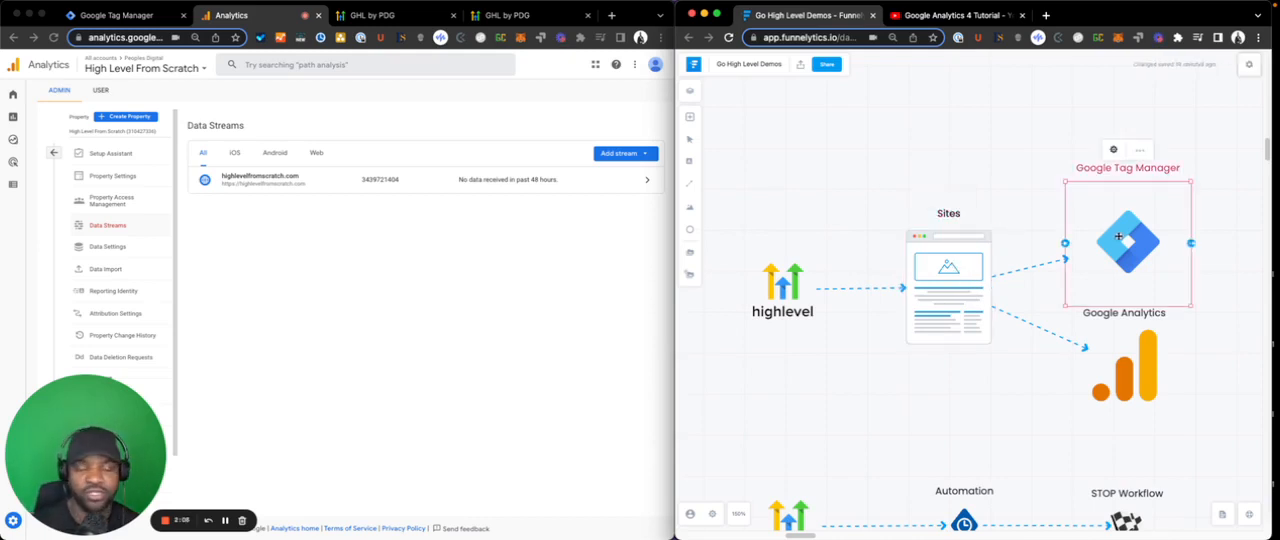
left_click(1141, 348)
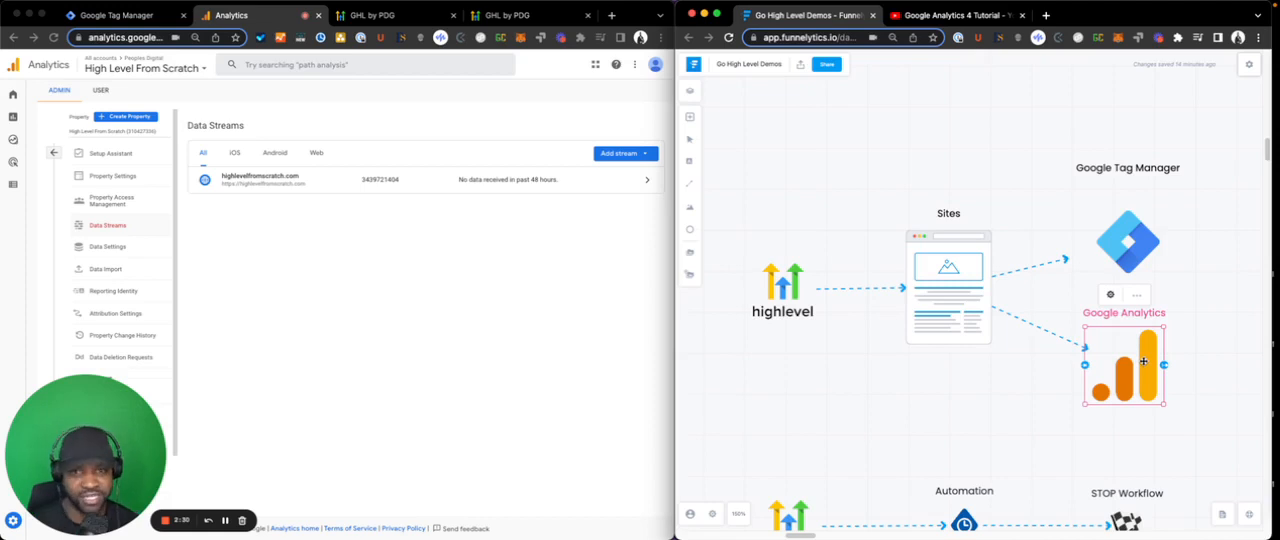
left_click(796, 300)
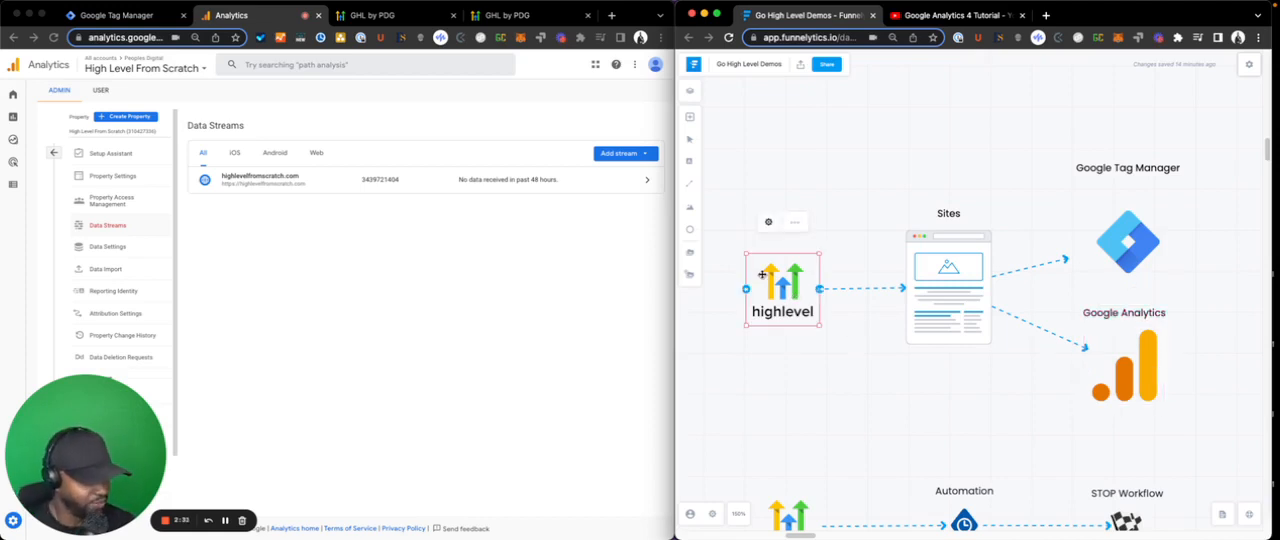
- Switch to HighLevel and compare the Websites and Funnels lists with the Sites stage of the diagram
left_click(470, 232)
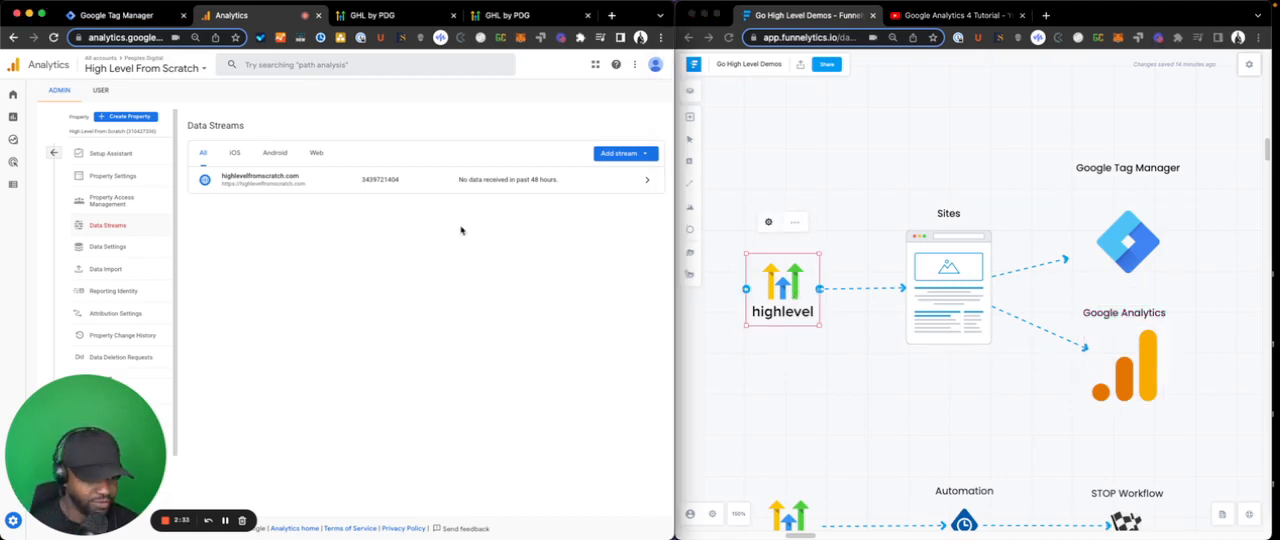
left_click(341, 18)
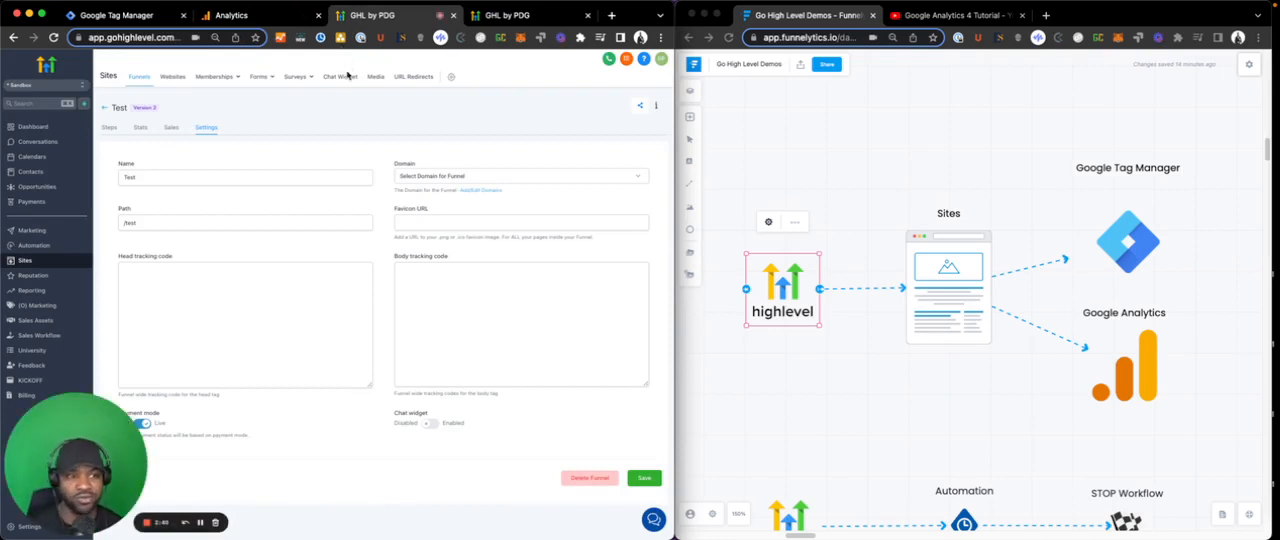
mouse_move(204, 88)
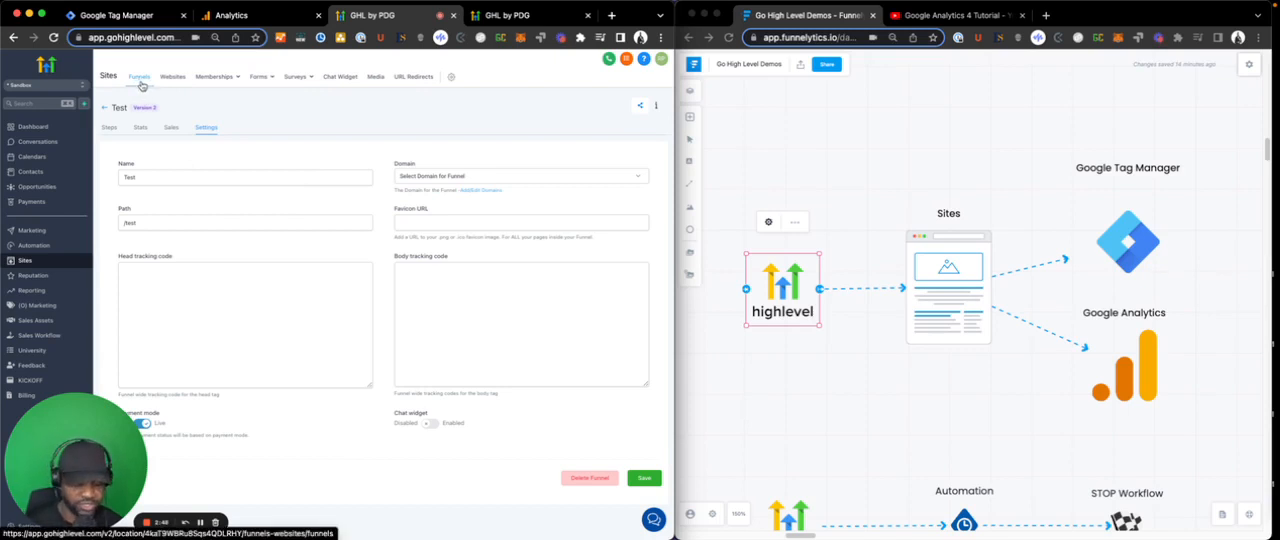
key("super+equal")
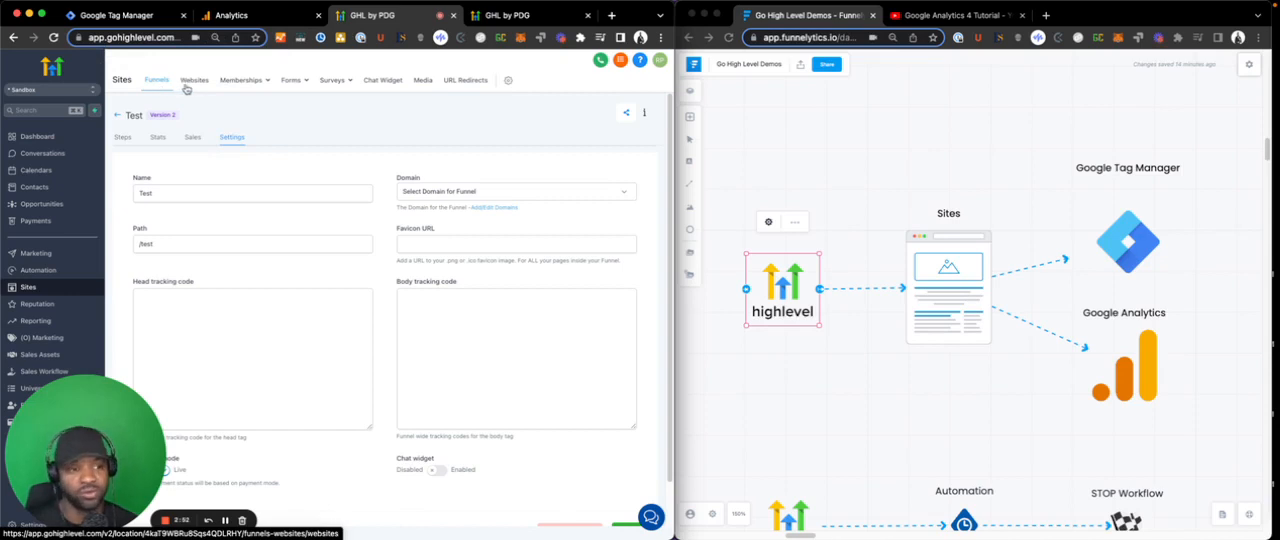
left_click(190, 84)
mouse_move(247, 83)
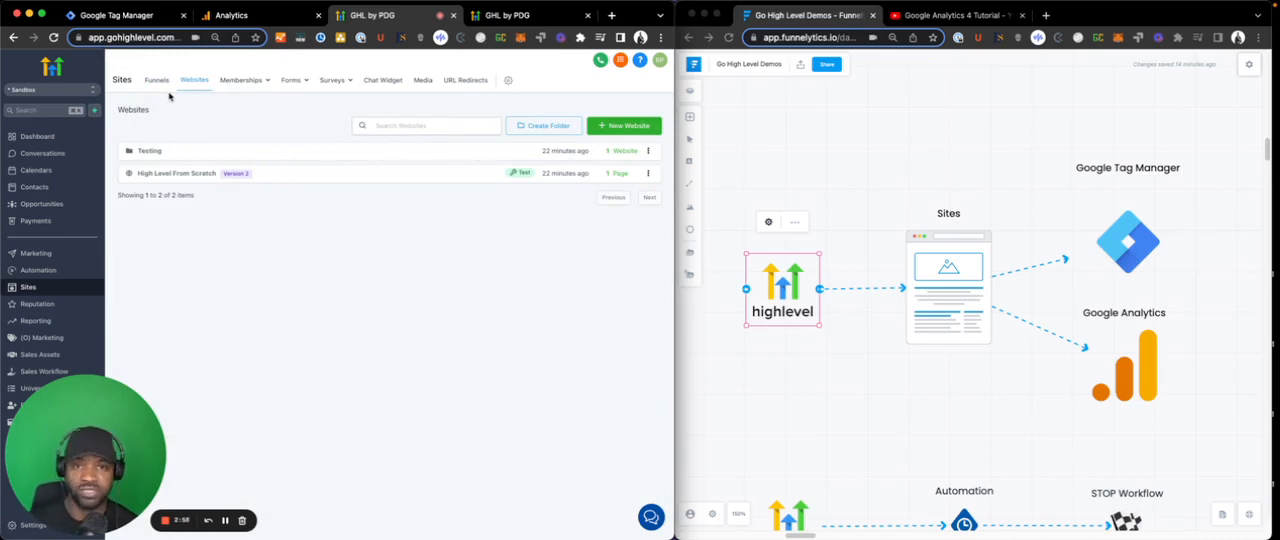
left_click(157, 82)
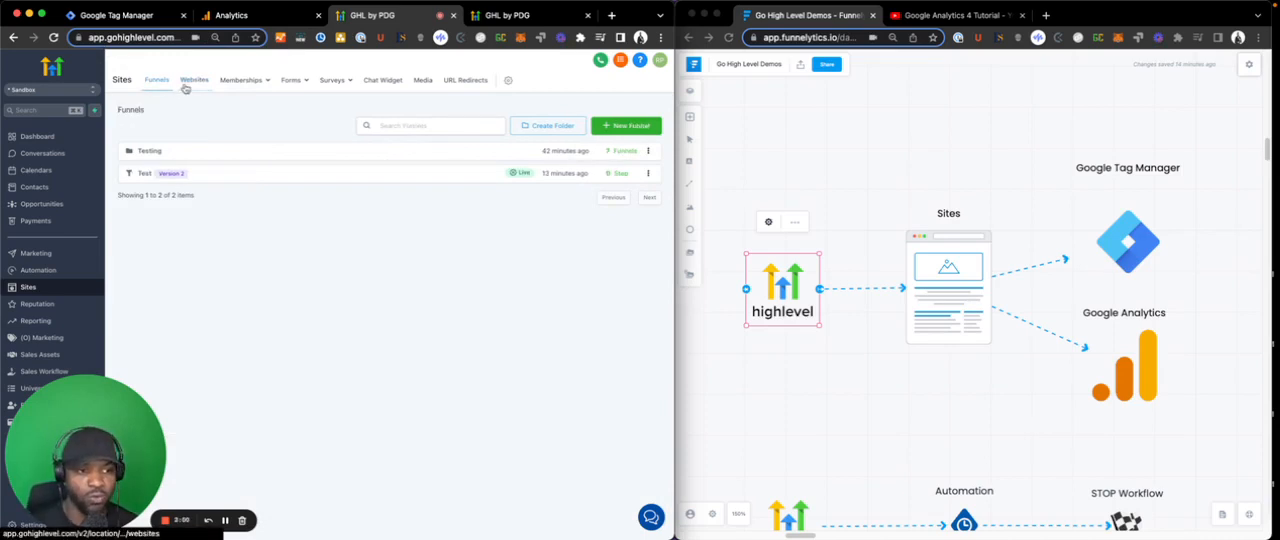
left_click(190, 84)
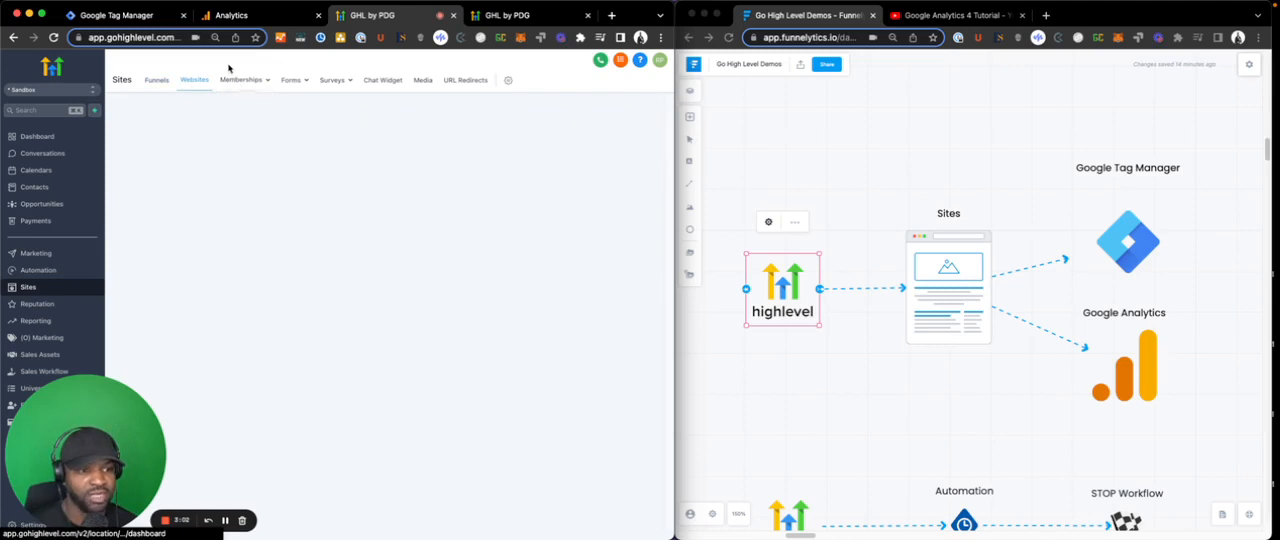
left_click(150, 86)
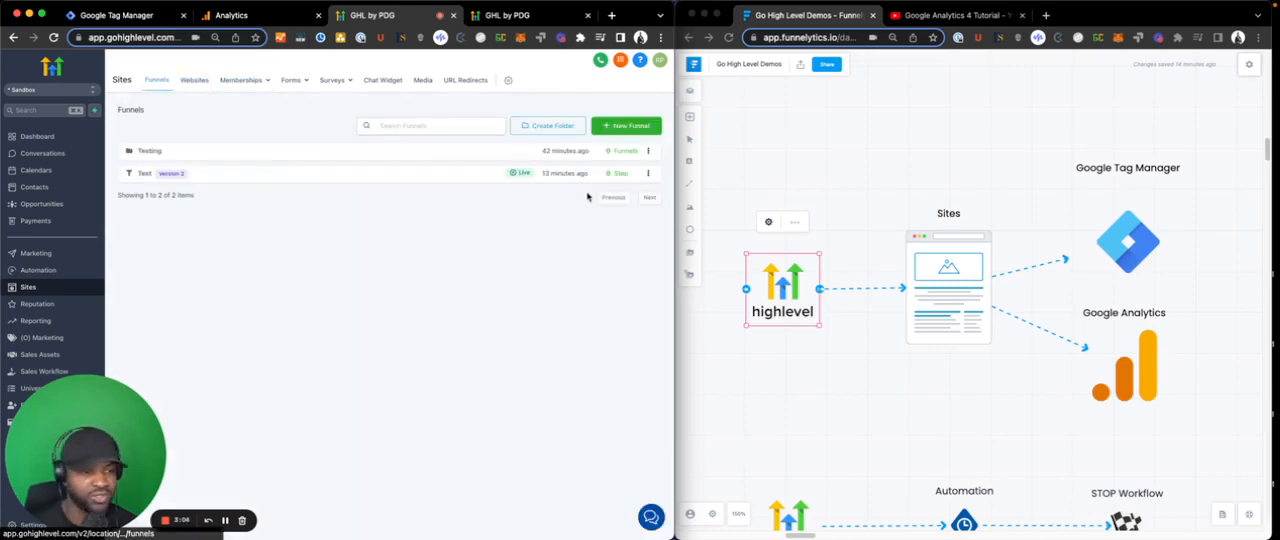
left_click(818, 191)
left_click(921, 295)
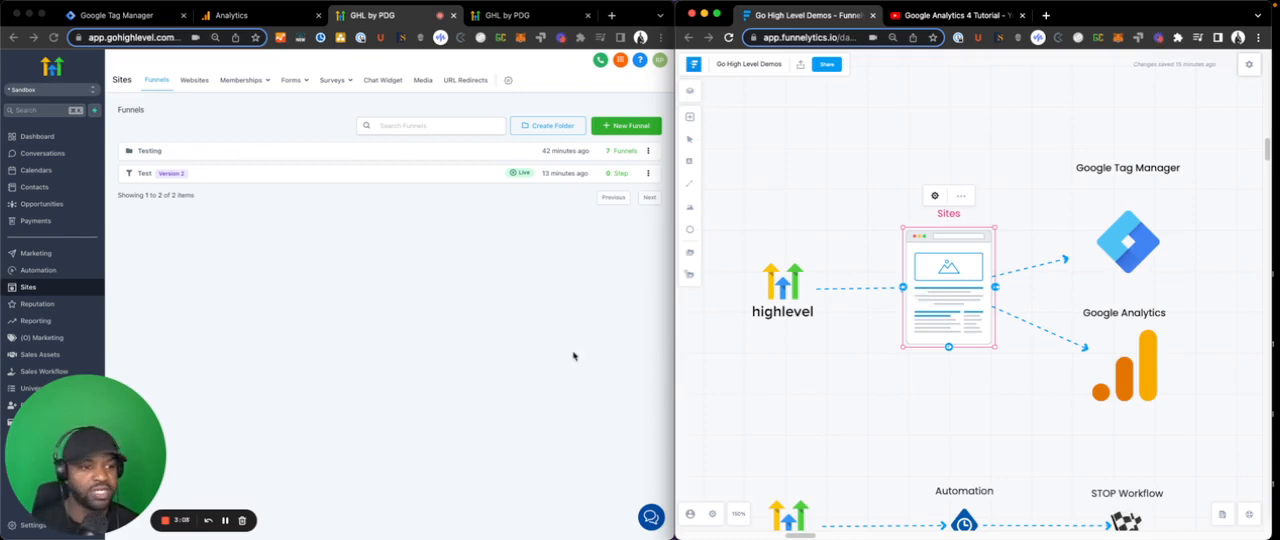
left_click(445, 328)
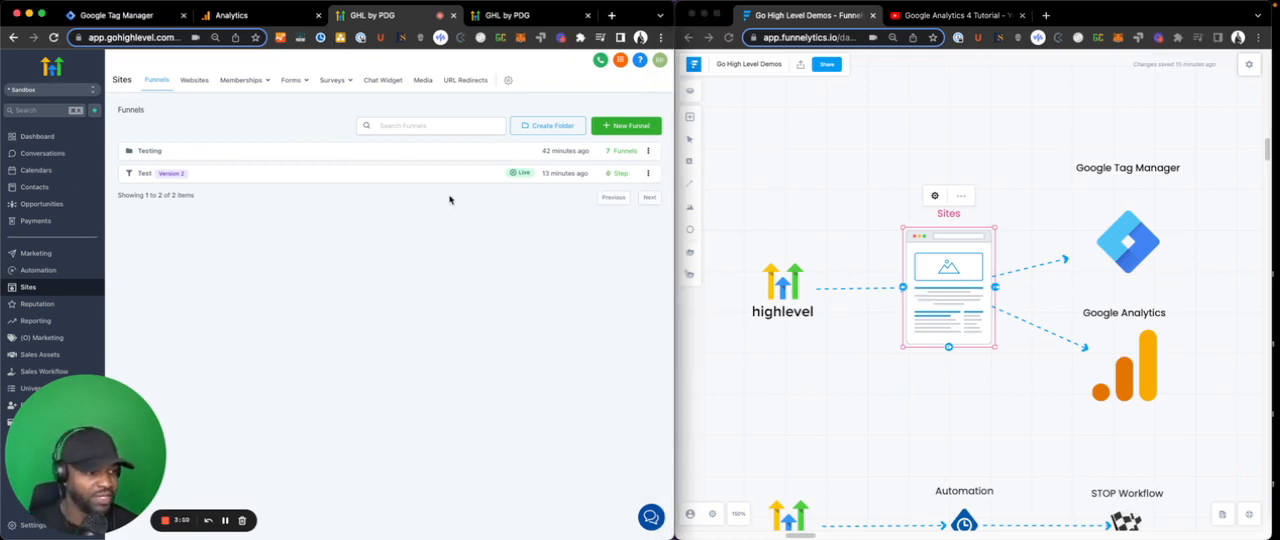
- Open the Test funnel and create a new funnel step named Test with the path test
left_click(145, 174)
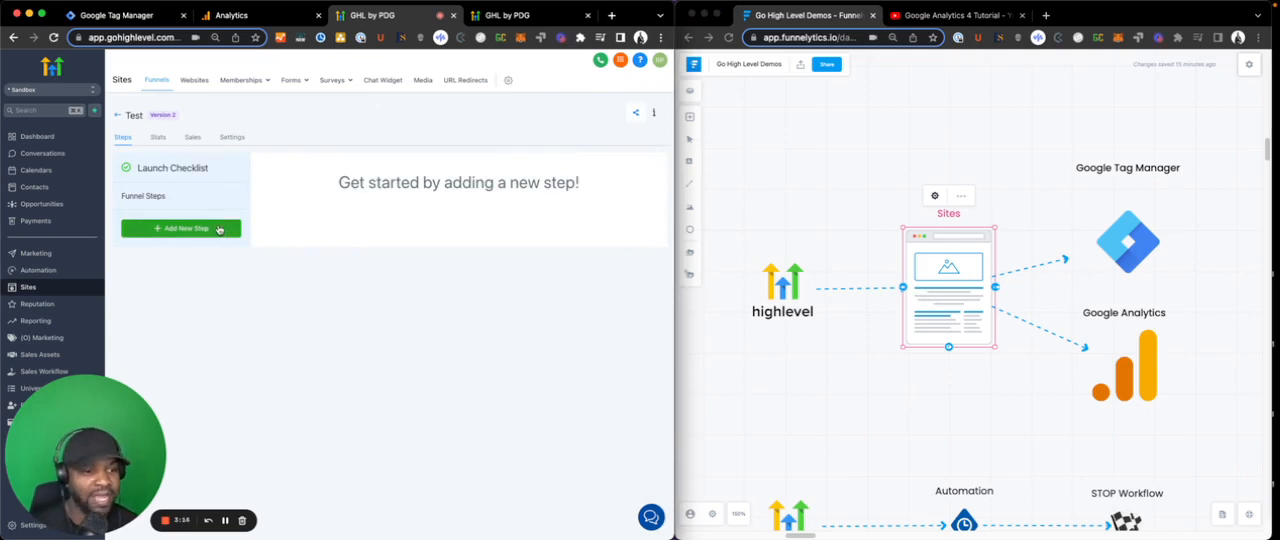
left_click(219, 228)
left_click(466, 132)
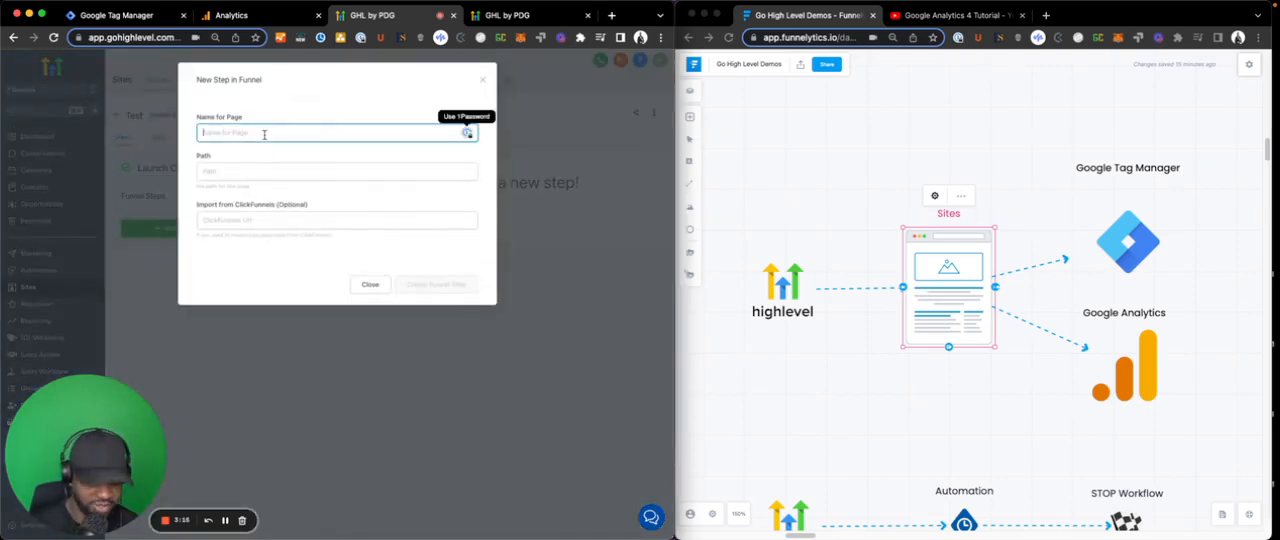
type("Test")
key("Tab")
type("testing")
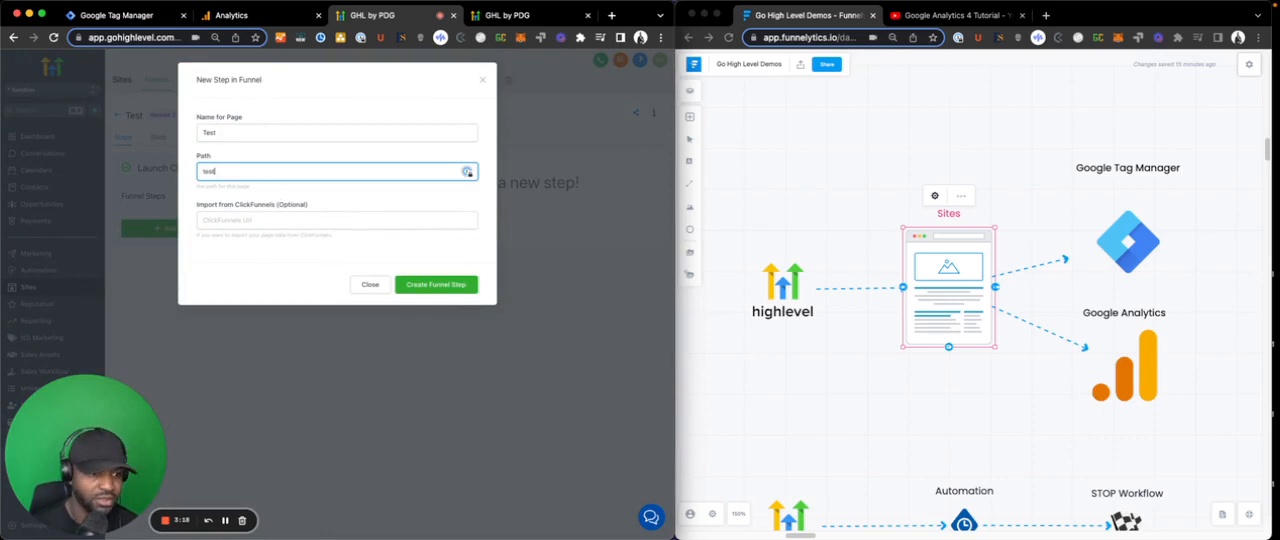
key("Tab")
left_click(423, 286)
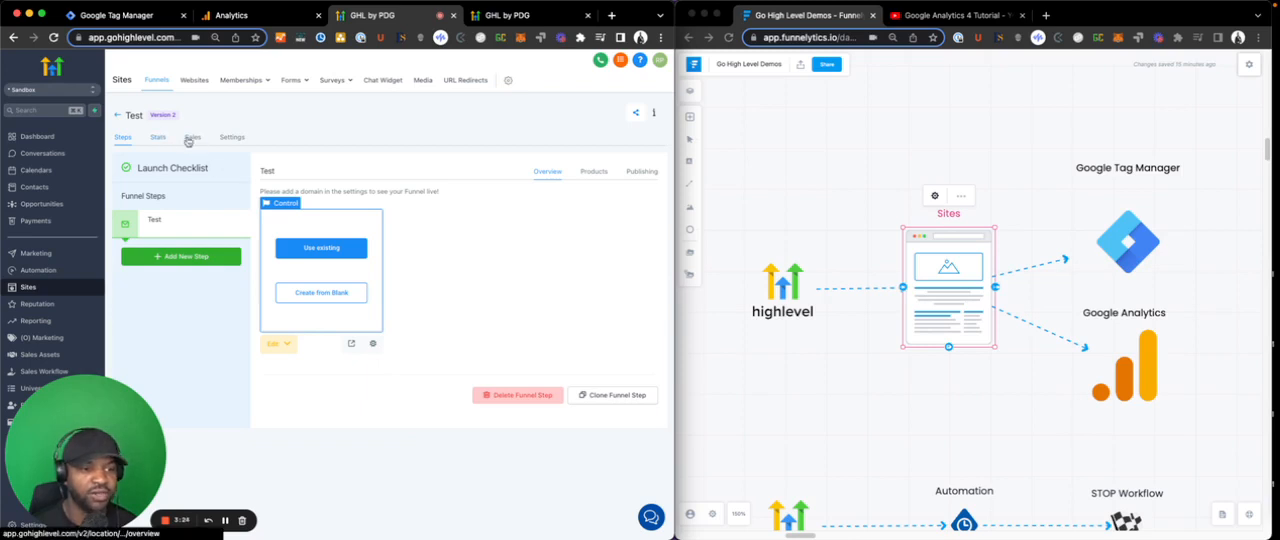
- Open the Test funnel's settings and enlarge the head and body tracking code fields
left_click(230, 137)
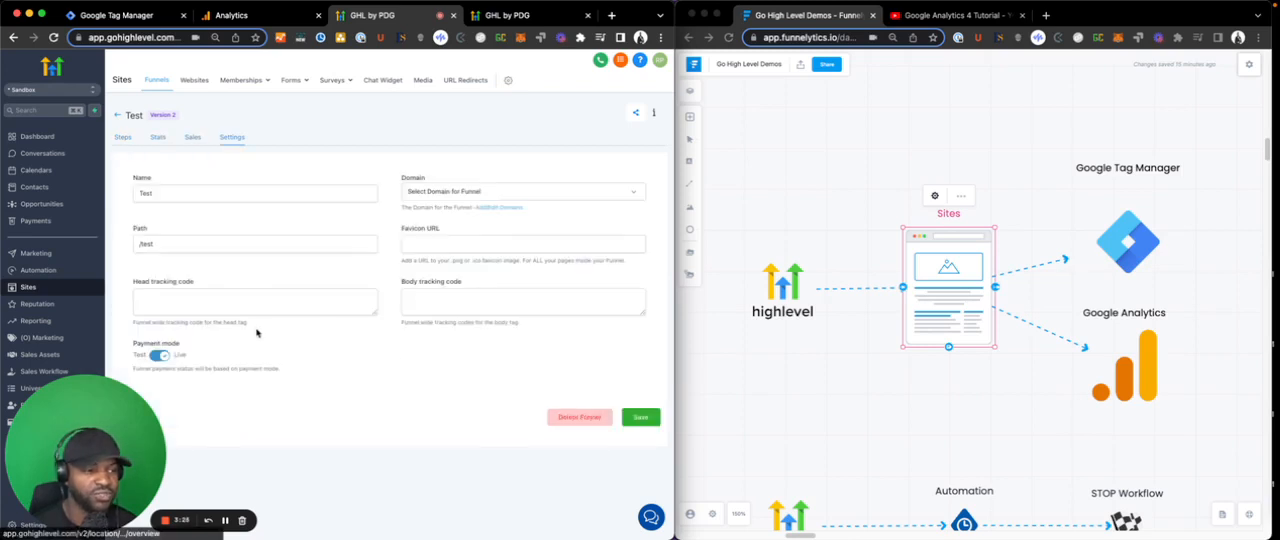
left_click(375, 315)
left_click_drag(375, 315, 390, 400)
left_click_drag(634, 314, 634, 406)
left_click(77, 525)
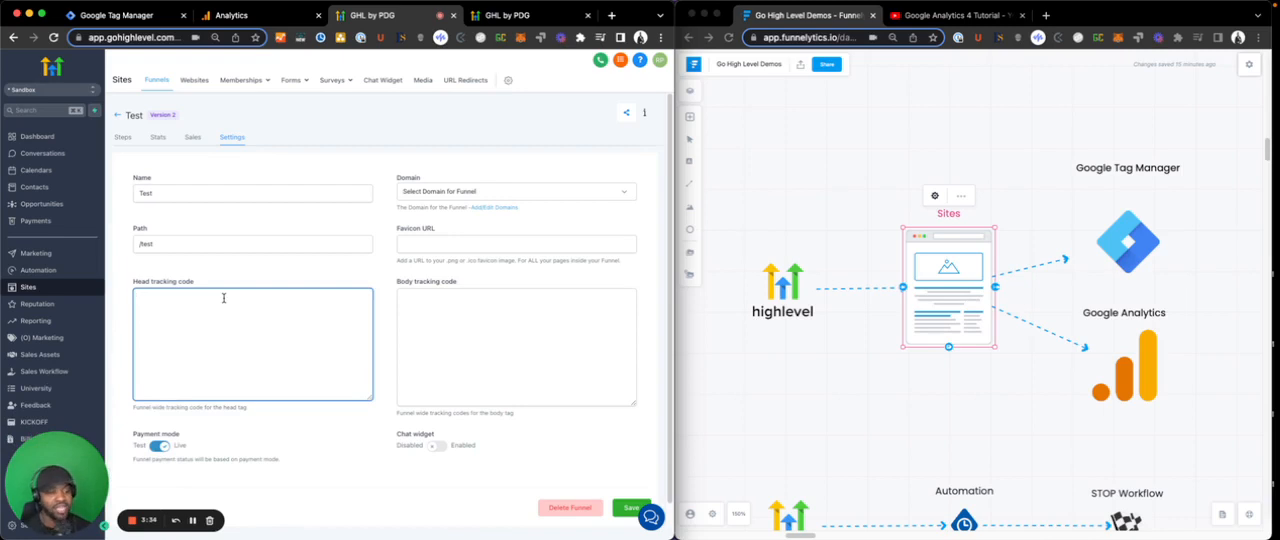
left_click(183, 293)
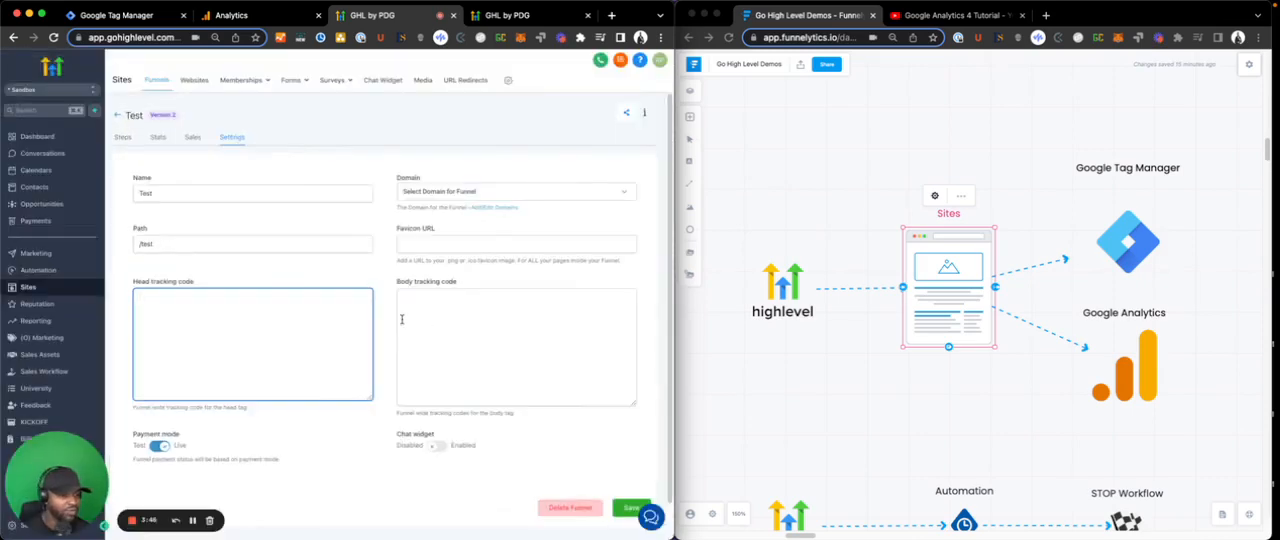
left_click(430, 318)
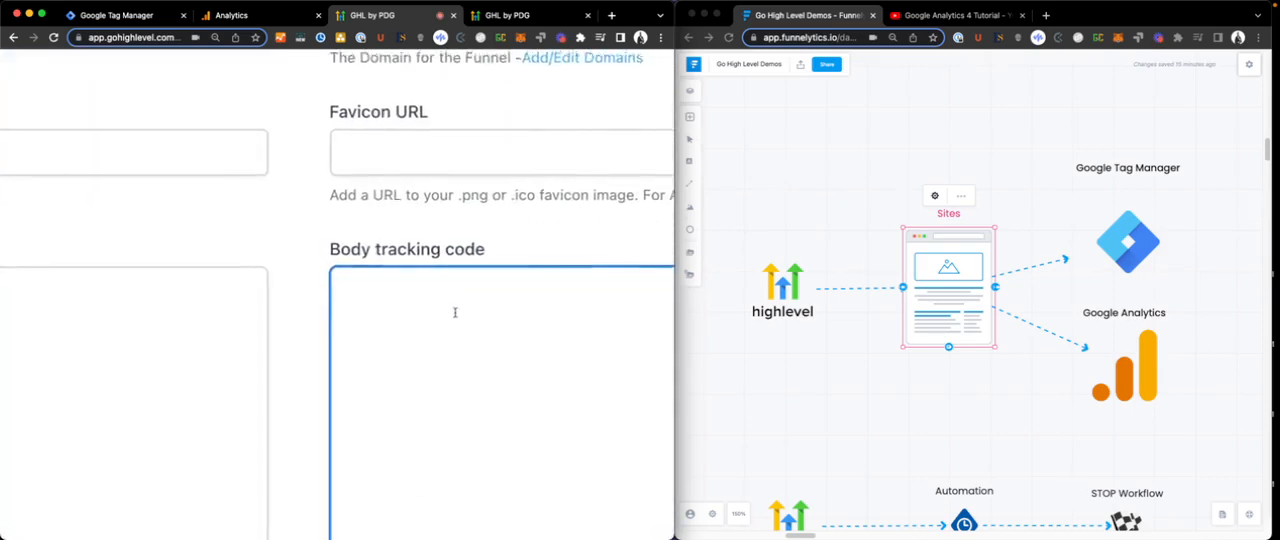
left_click(294, 300)
- Switch to Google Tag Manager and open the installation code snippets for the Test Domain container
left_click(893, 363)
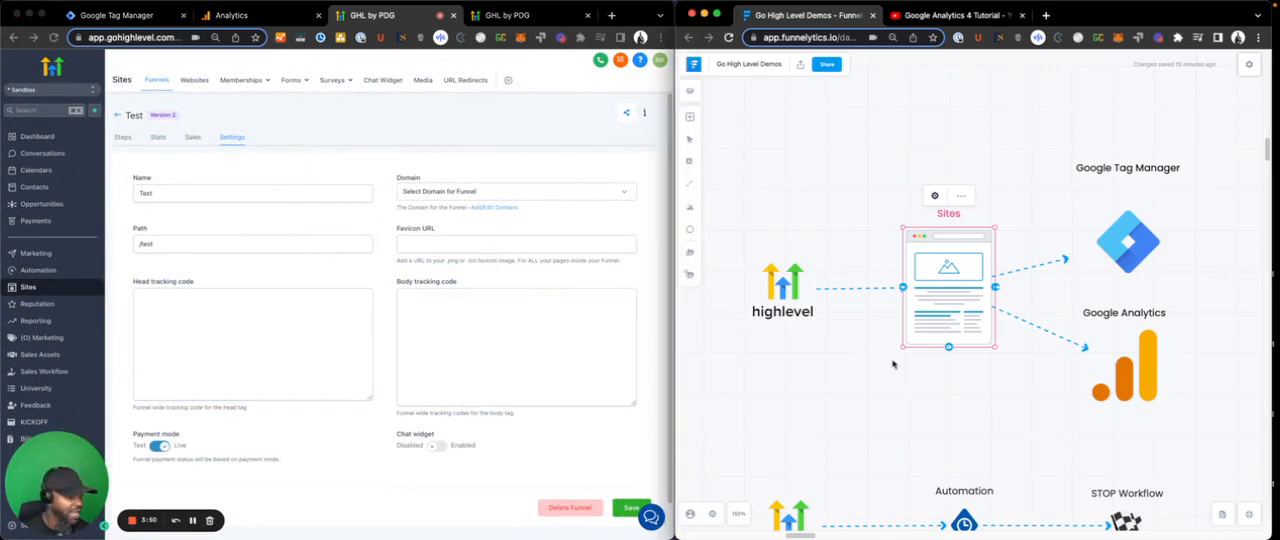
scroll(1100, 238, "right", 1)
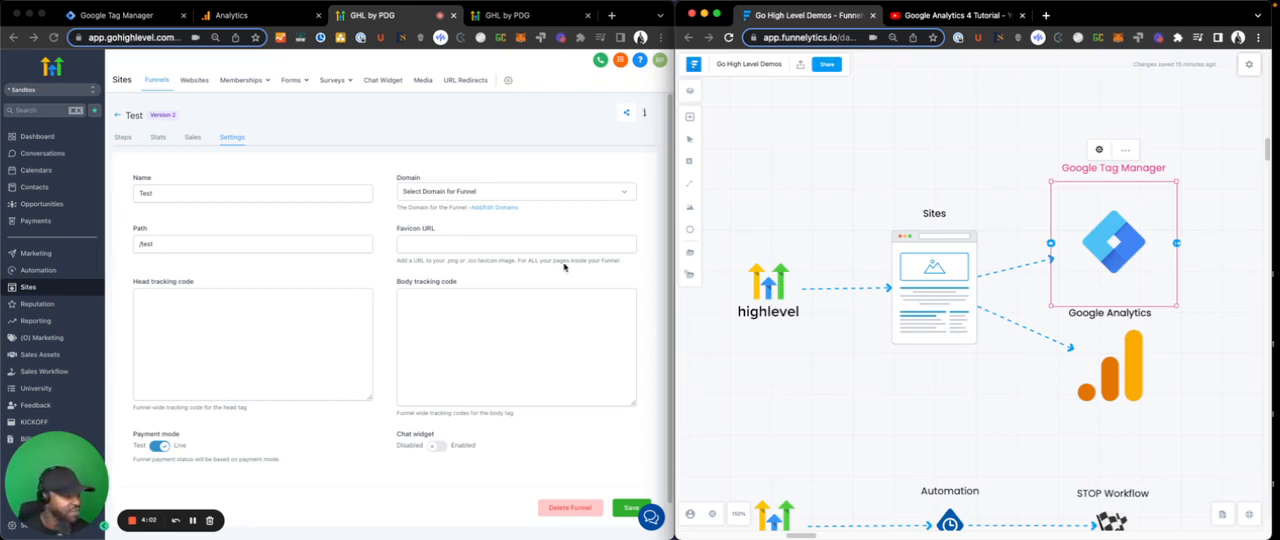
left_click(280, 306)
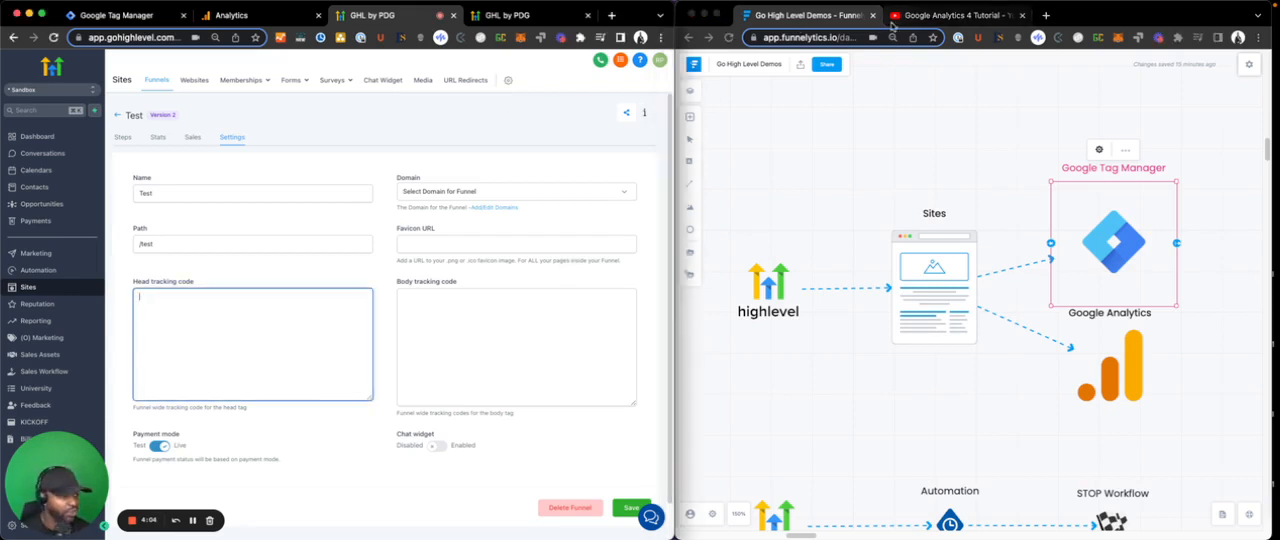
left_click(160, 17)
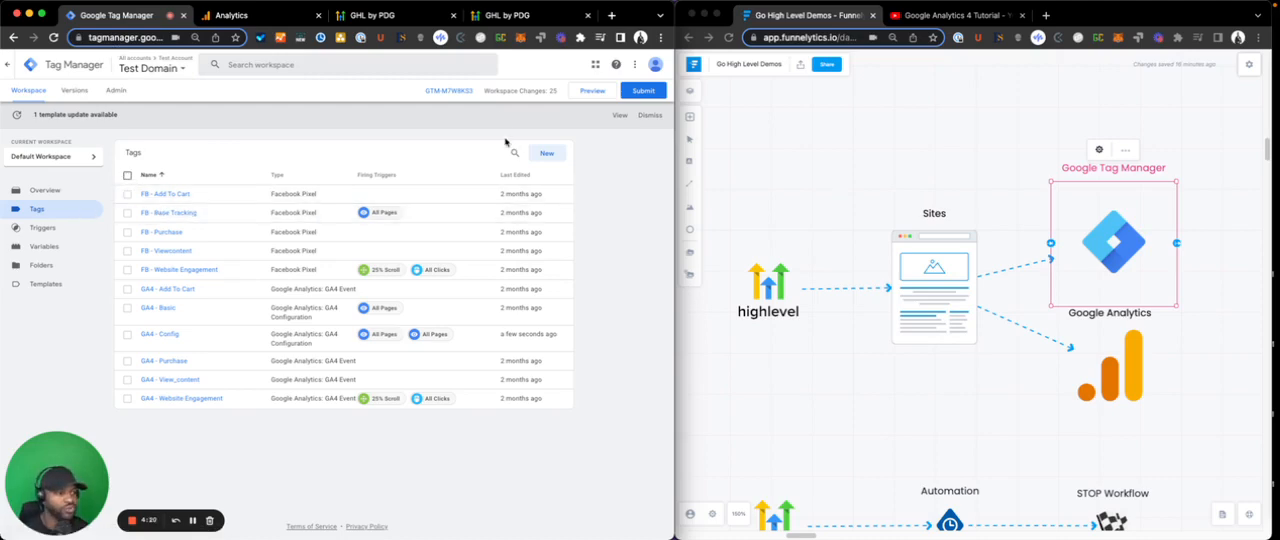
left_click(460, 91)
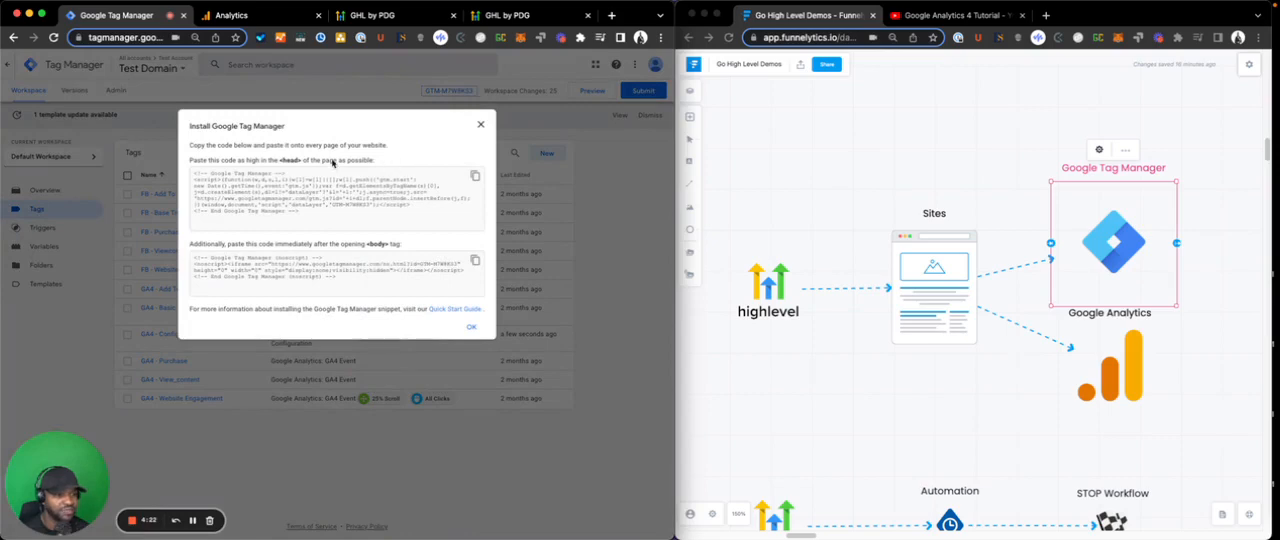
- Copy the Google Tag Manager head snippet and paste it into the Test funnel's head tracking code in HighLevel
scroll(333, 163, "up", 5)
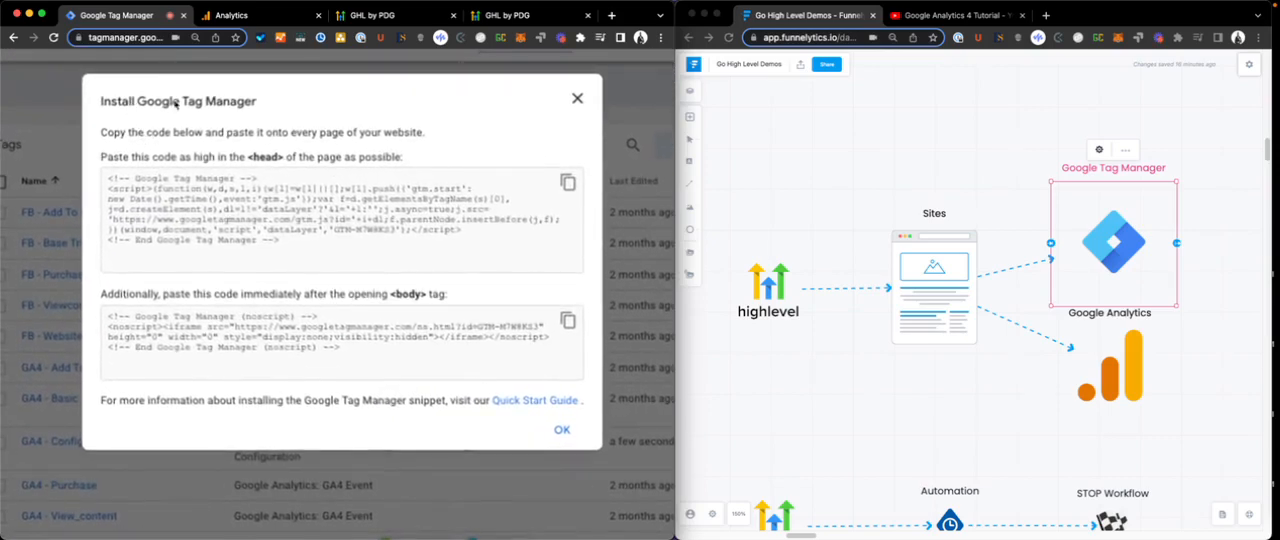
scroll(176, 104, "down", 1)
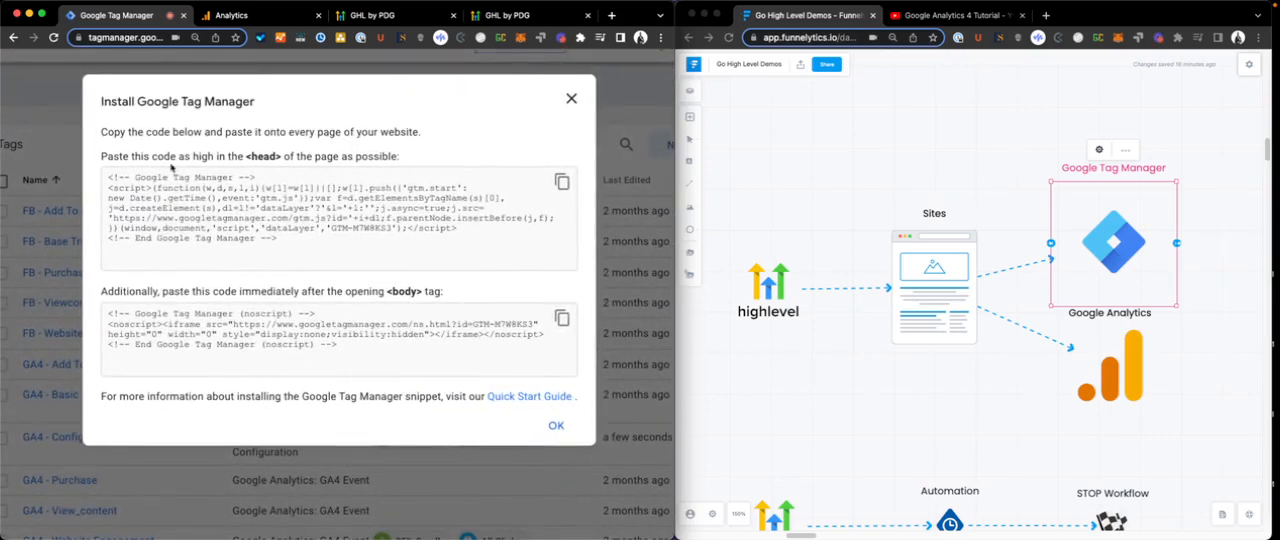
left_click_drag(134, 156, 327, 170)
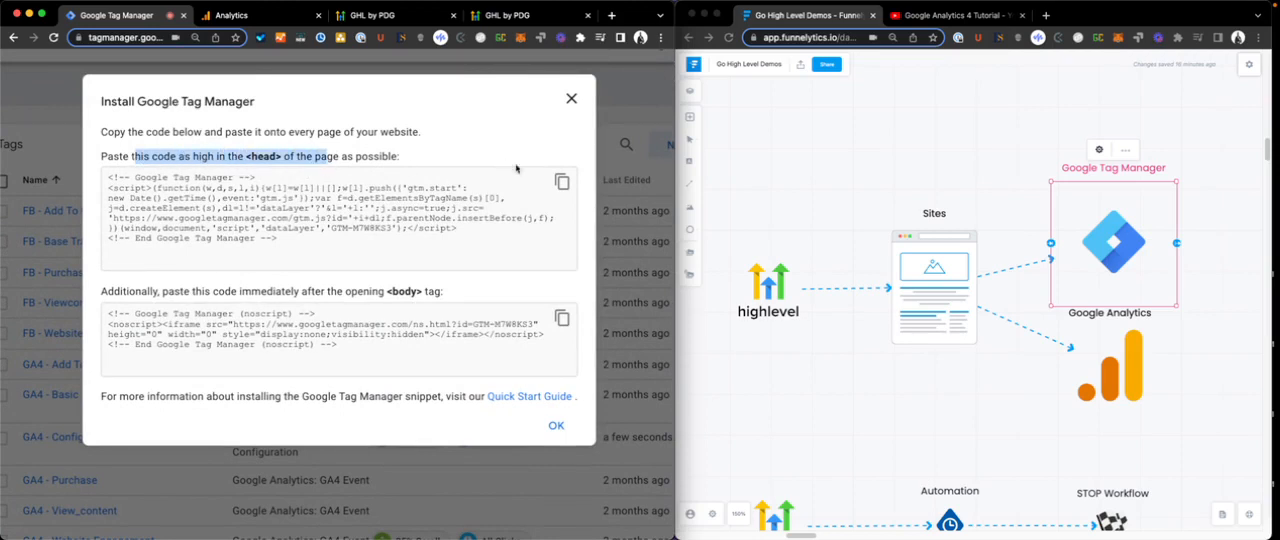
left_click(562, 181)
key("super+c")
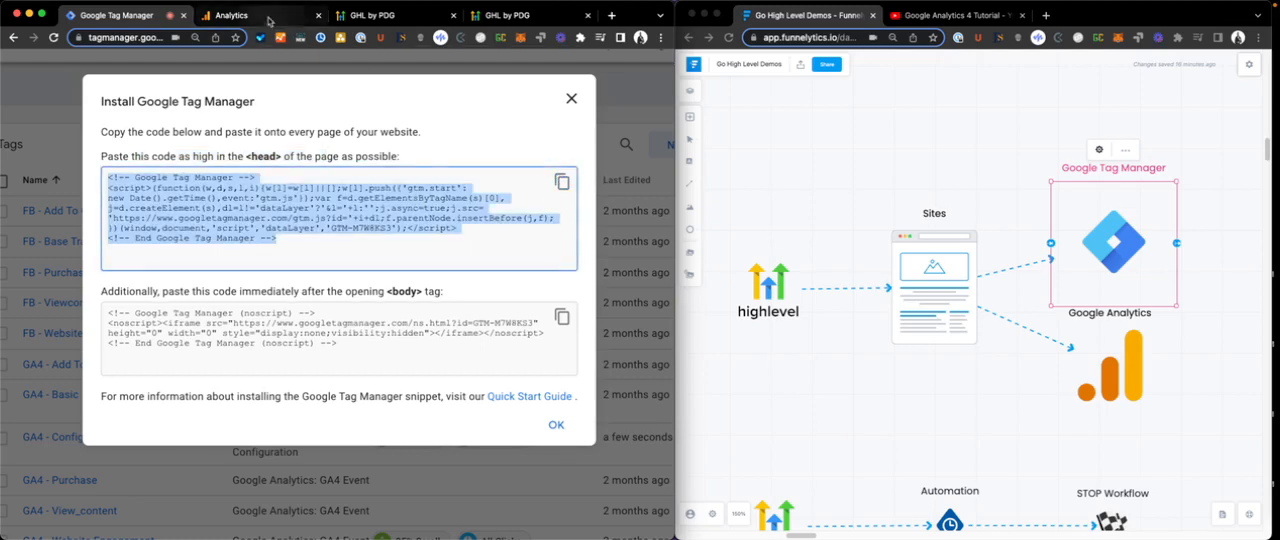
left_click(270, 18)
left_click(385, 15)
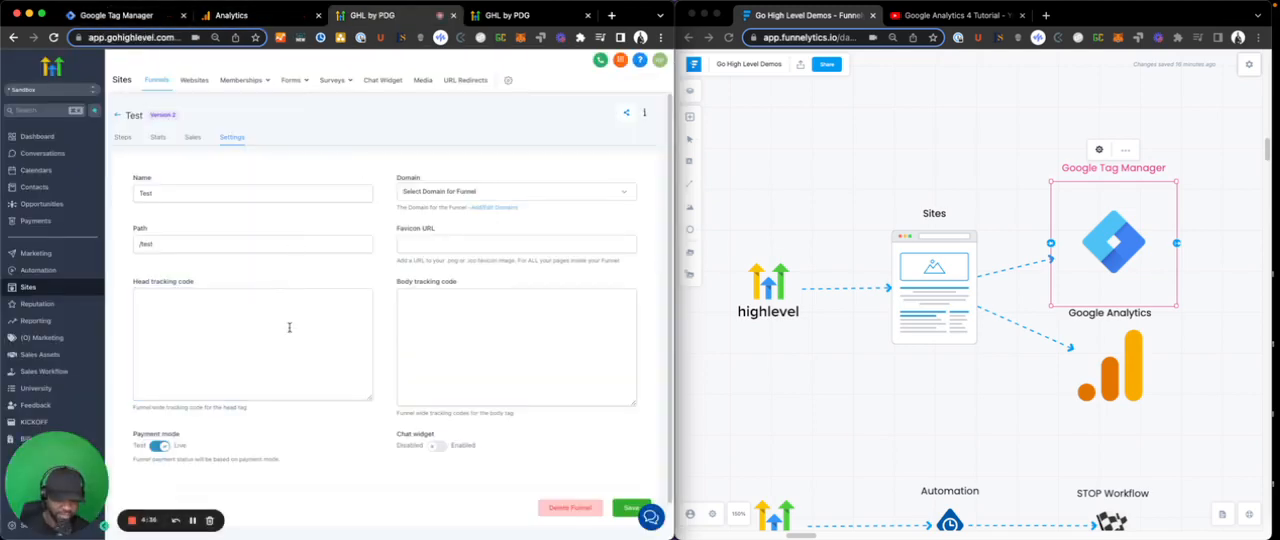
key("super+v")
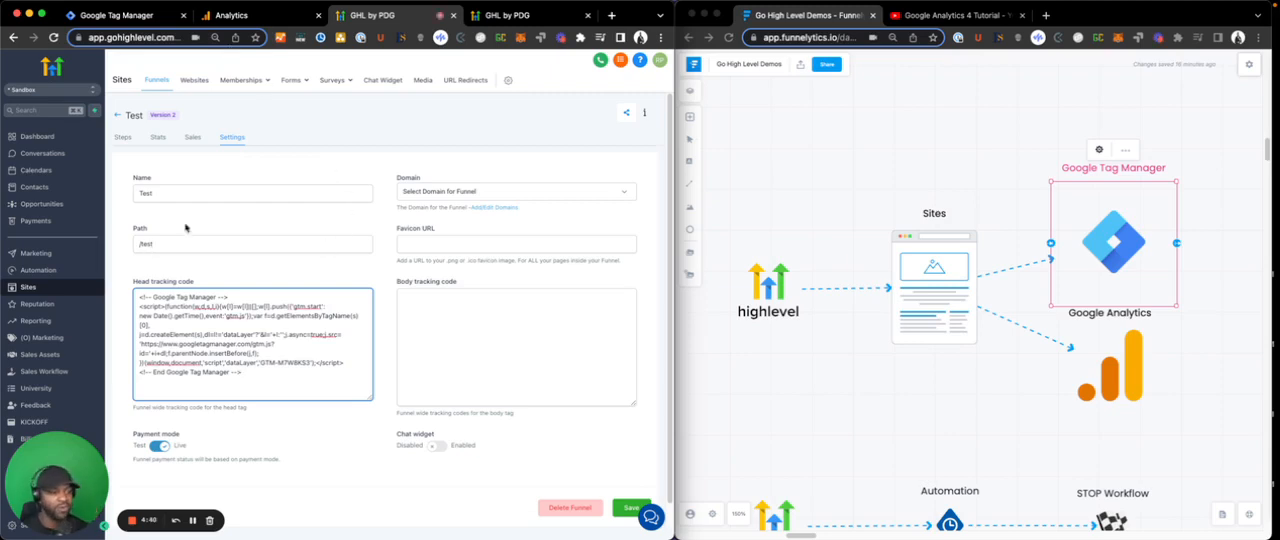
- Copy the Google Tag Manager body snippet into the Test funnel's body tracking code, save, and reopen the funnel settings
left_click(125, 15)
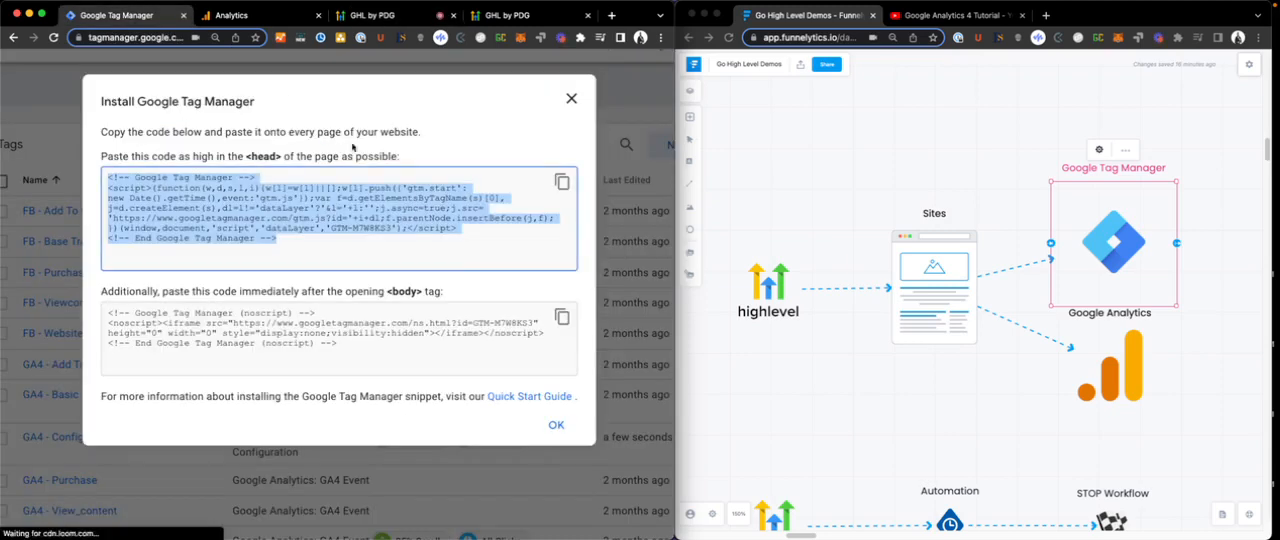
left_click(562, 318)
key("super+c")
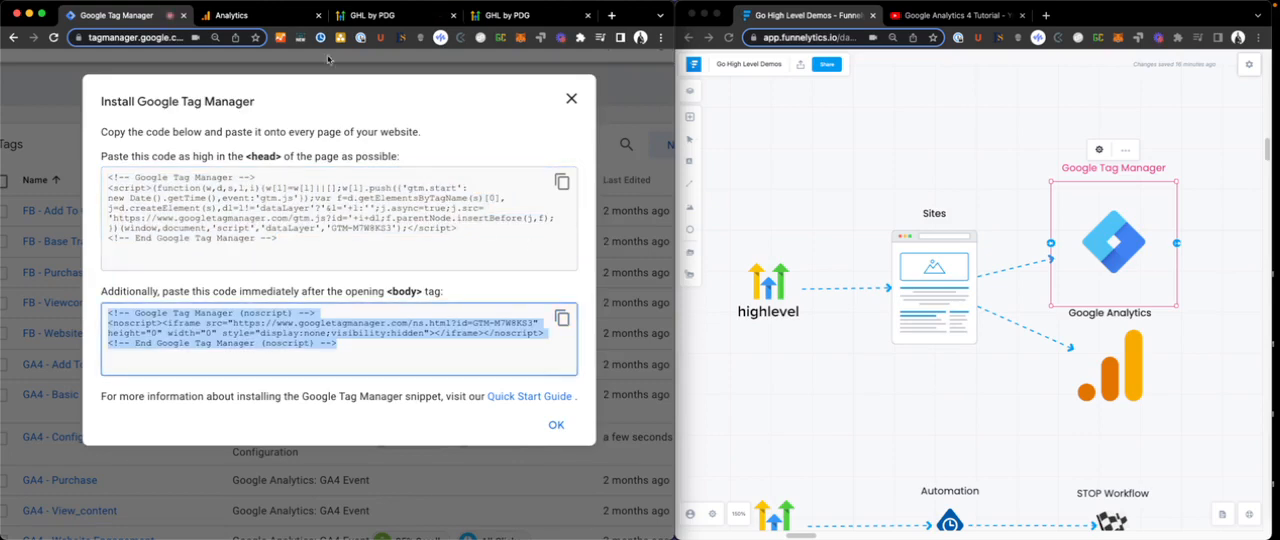
left_click(370, 15)
left_click(514, 346)
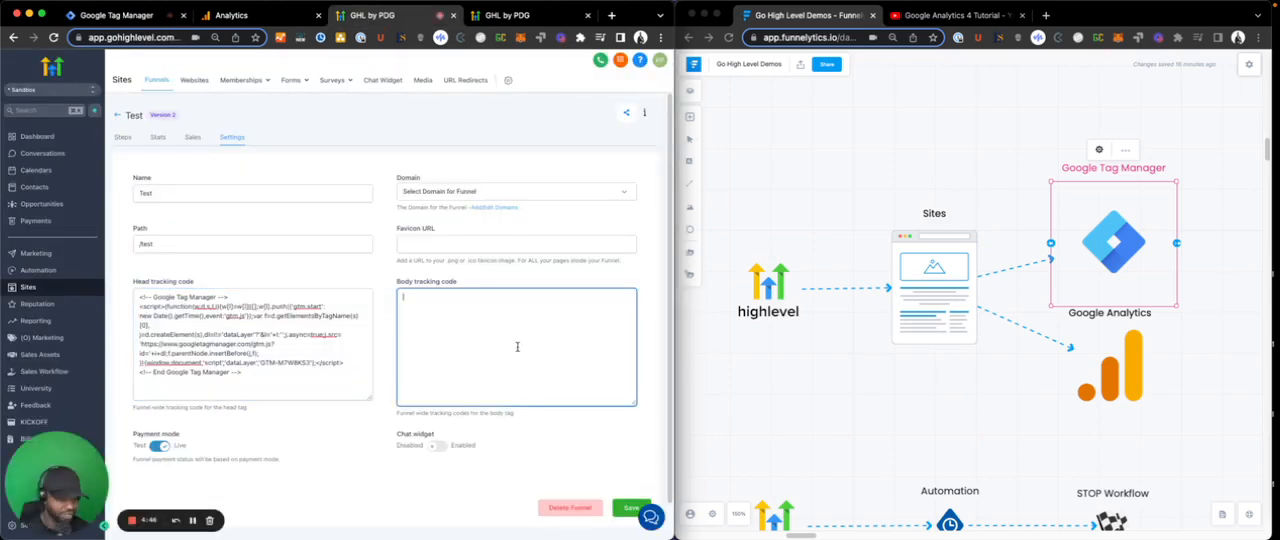
key("super+v")
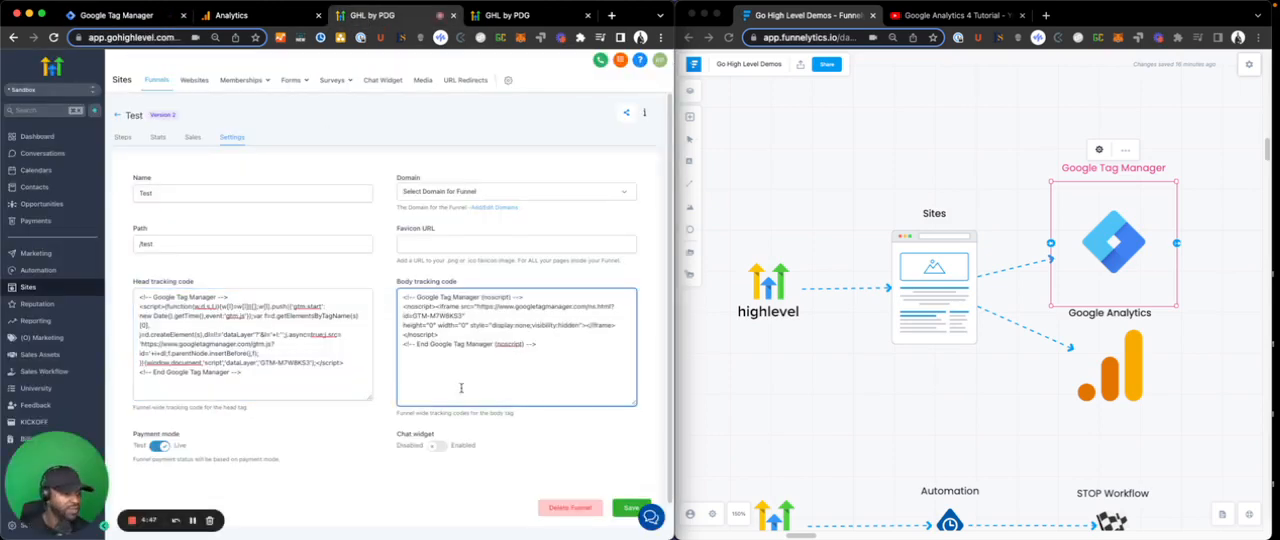
left_click(630, 508)
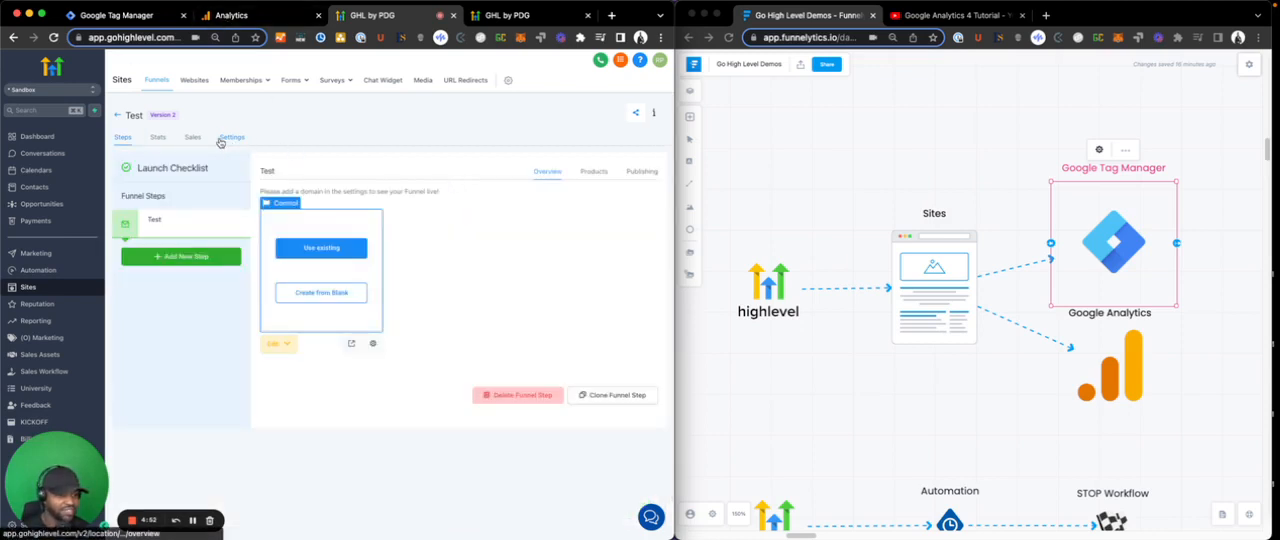
left_click(224, 139)
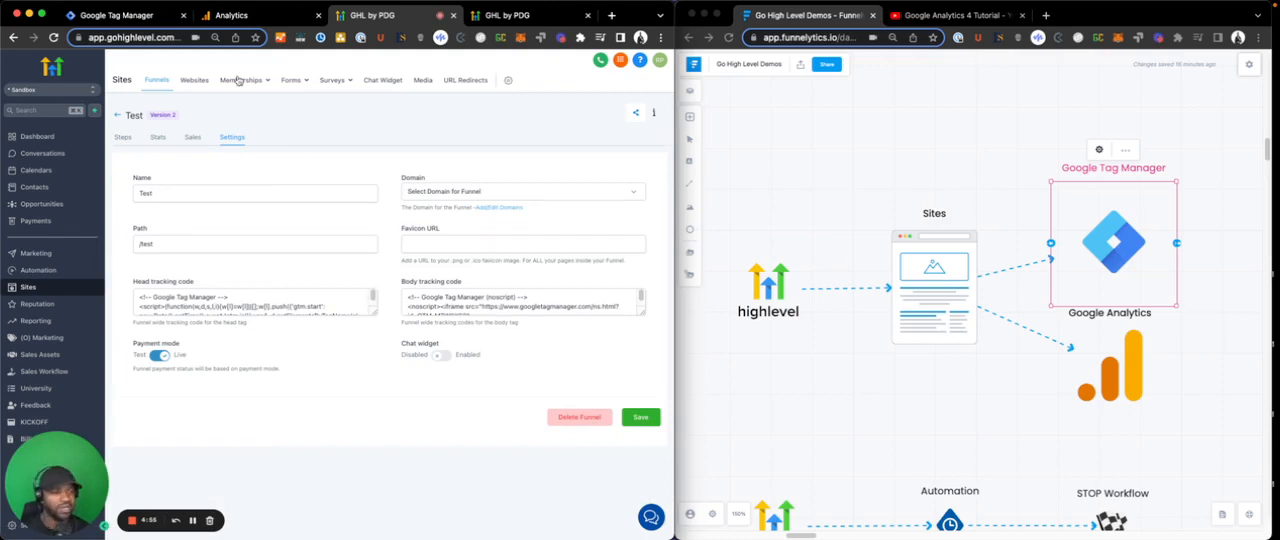
- Switch to Google Analytics and create a new property named Testing with the default time zone and currency
left_click(232, 20)
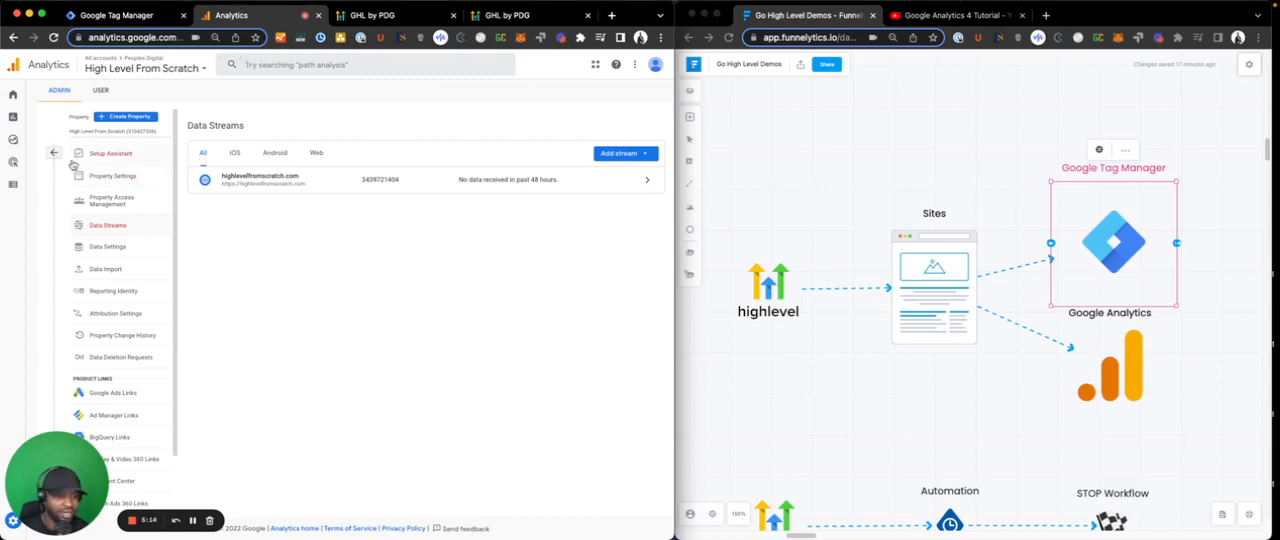
left_click(125, 117)
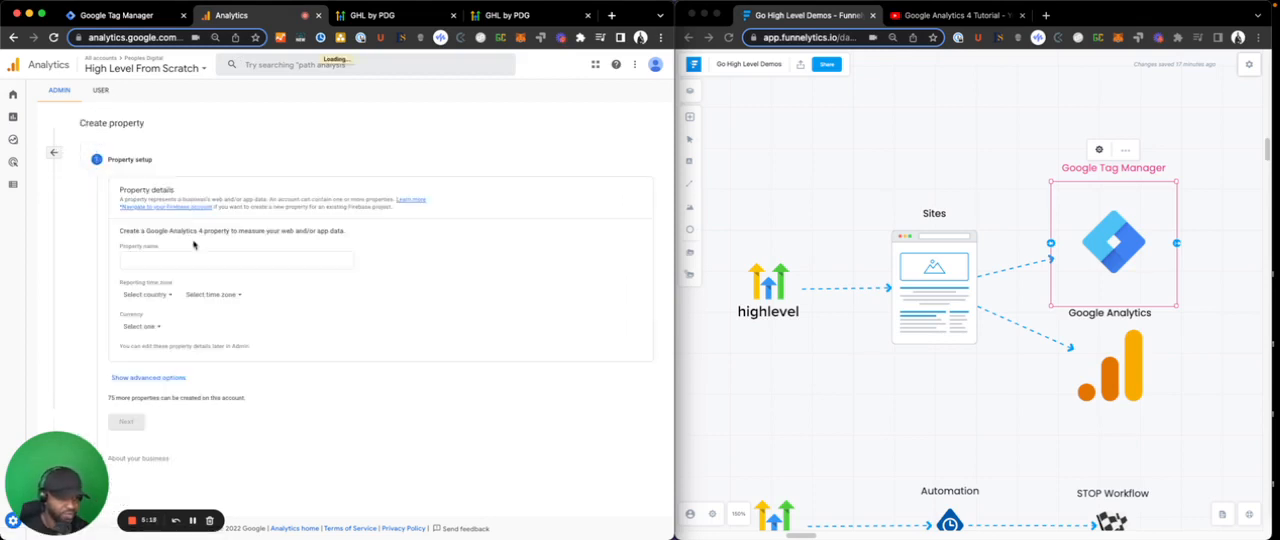
left_click(192, 258)
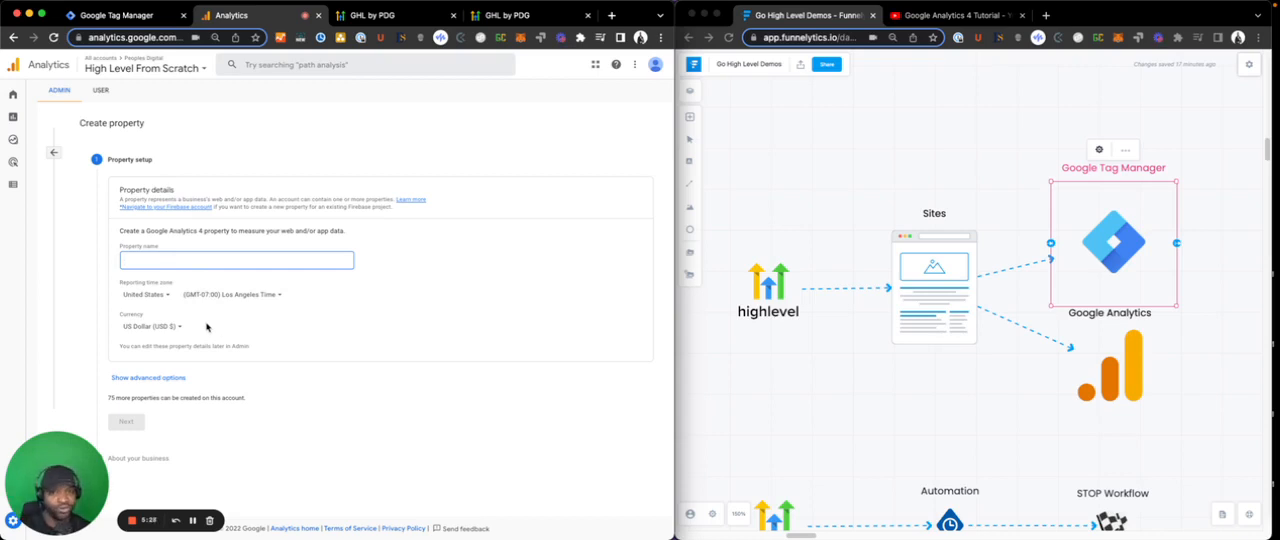
type("Testnbg")
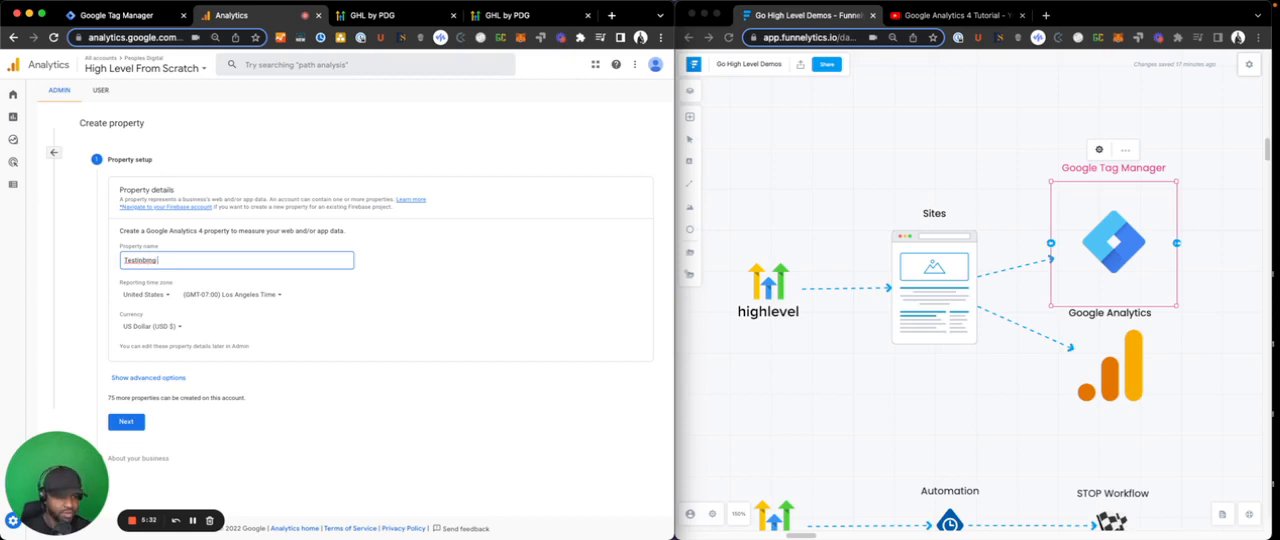
key("BackSpace")
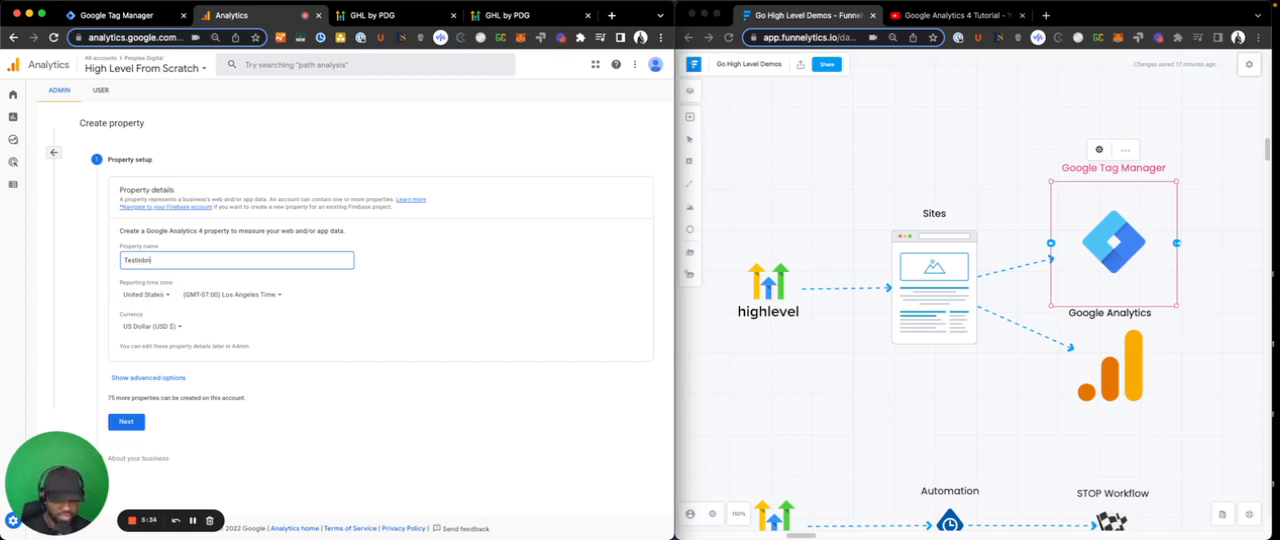
key("BackSpace")
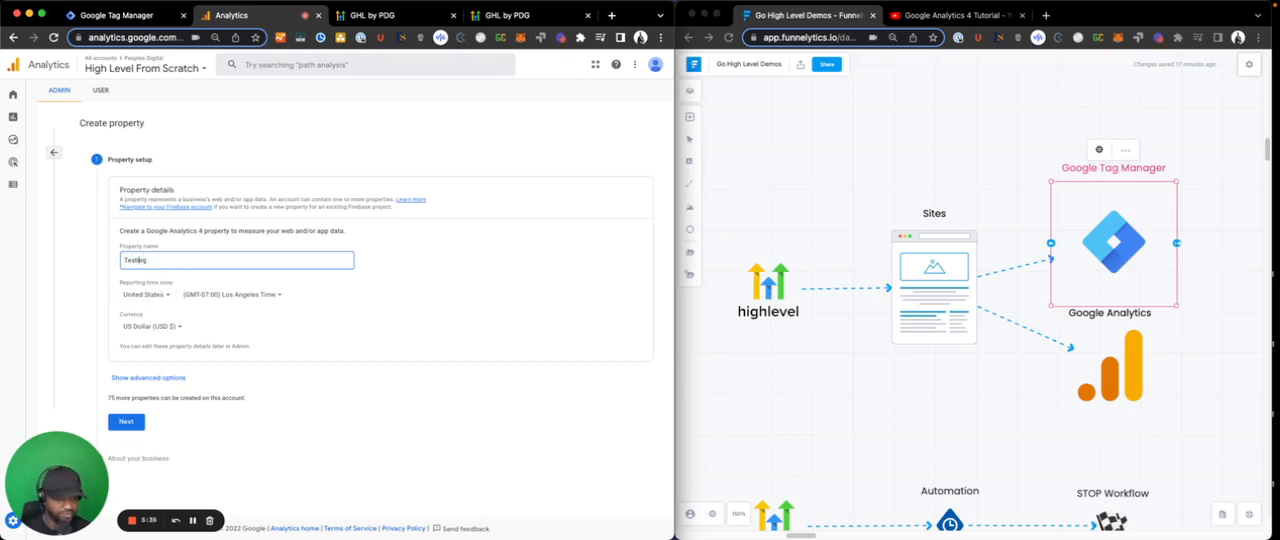
left_click(307, 354)
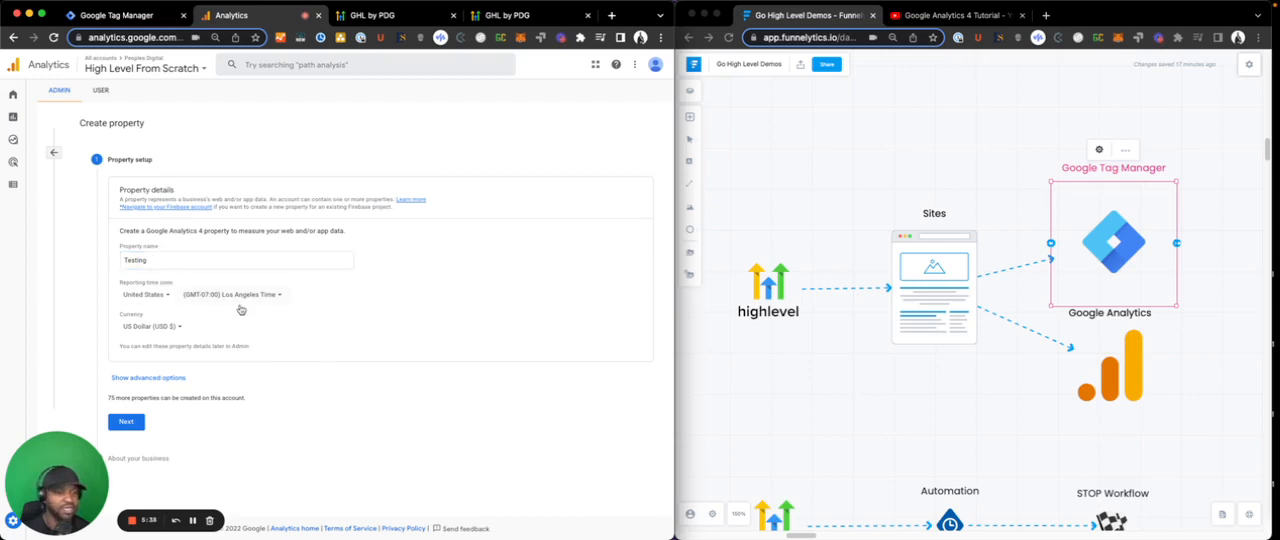
left_click(140, 421)
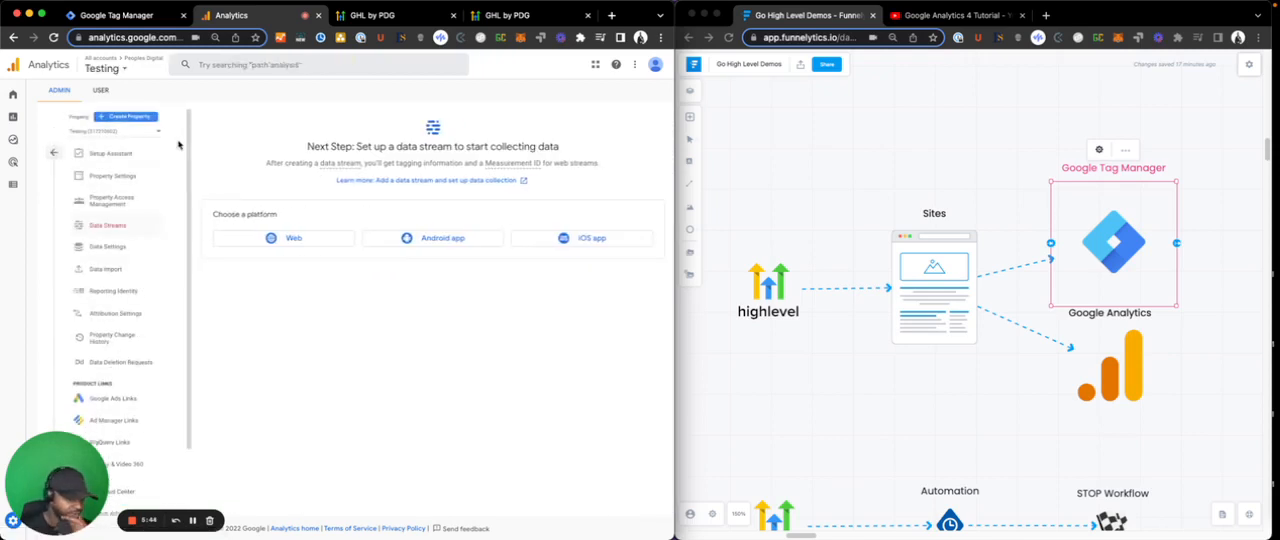
left_click(243, 238)
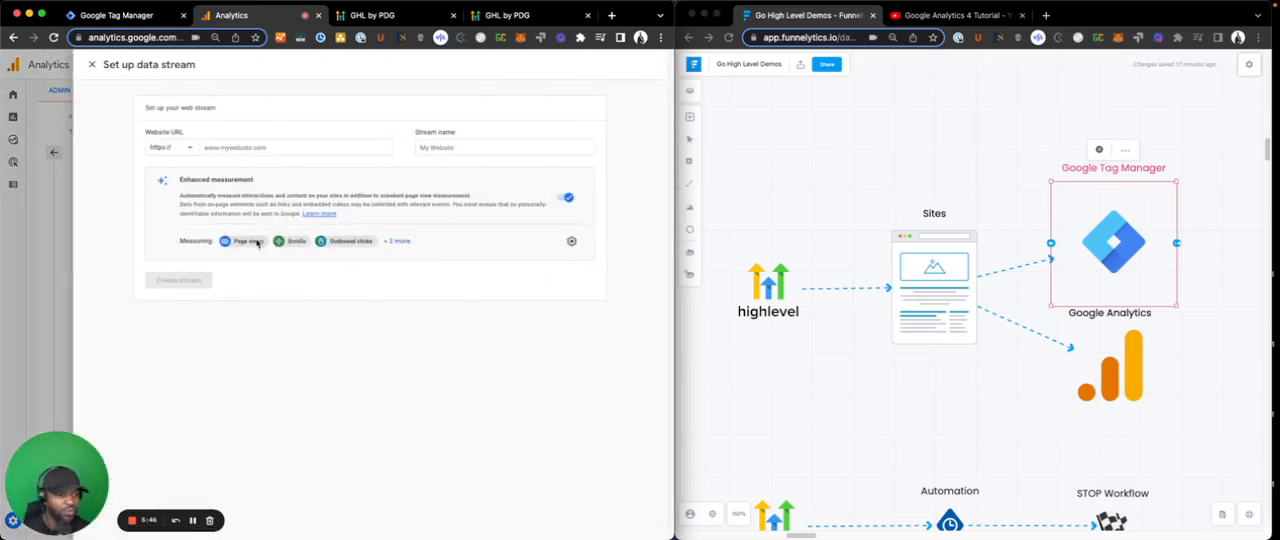
left_click(213, 144)
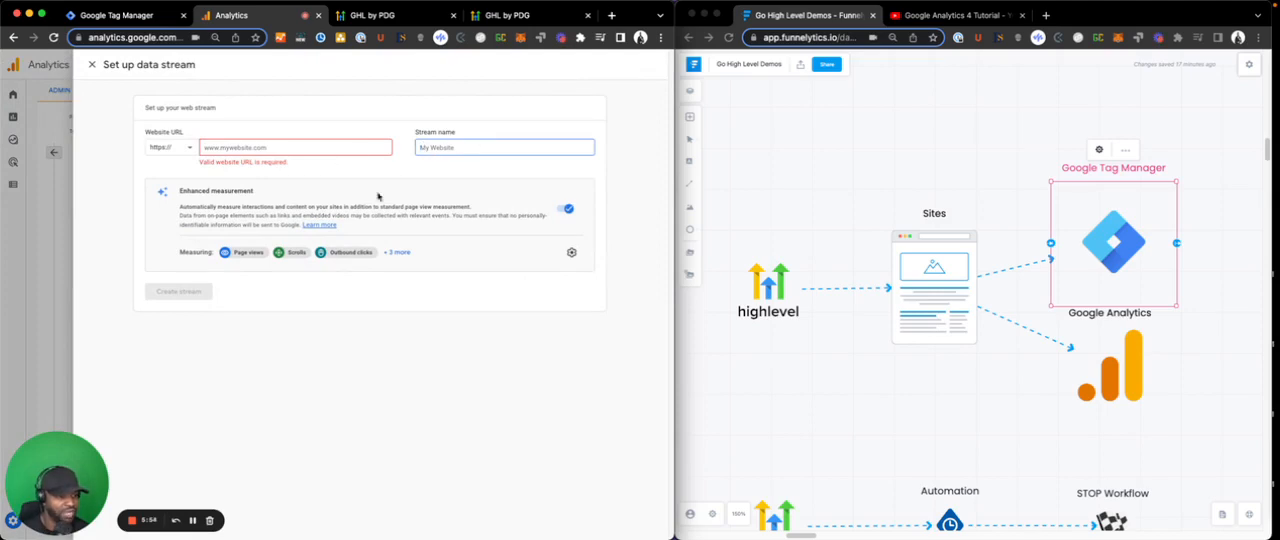
left_click(91, 64)
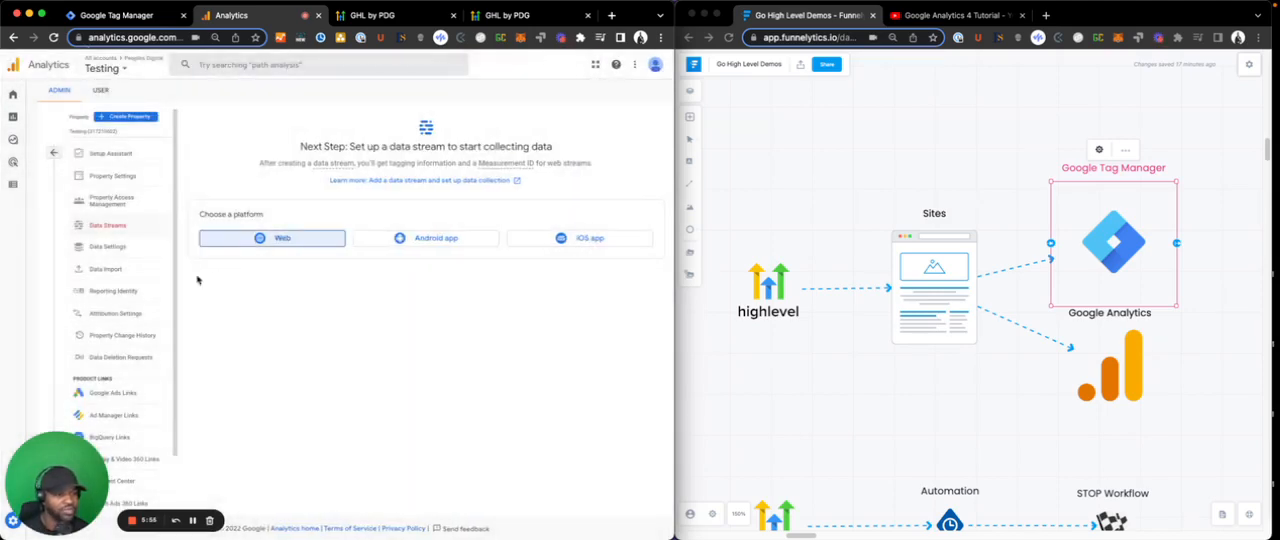
- Switch to the High Level From Scratch property and open the details of its highlevelfromscratch.com data stream
left_click(56, 153)
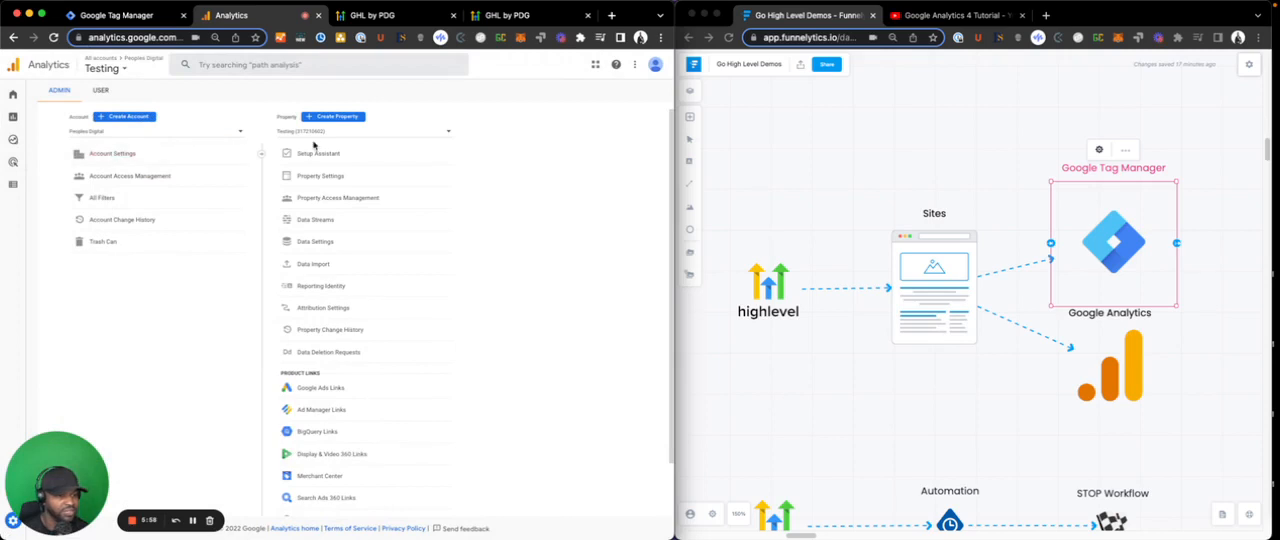
left_click(316, 133)
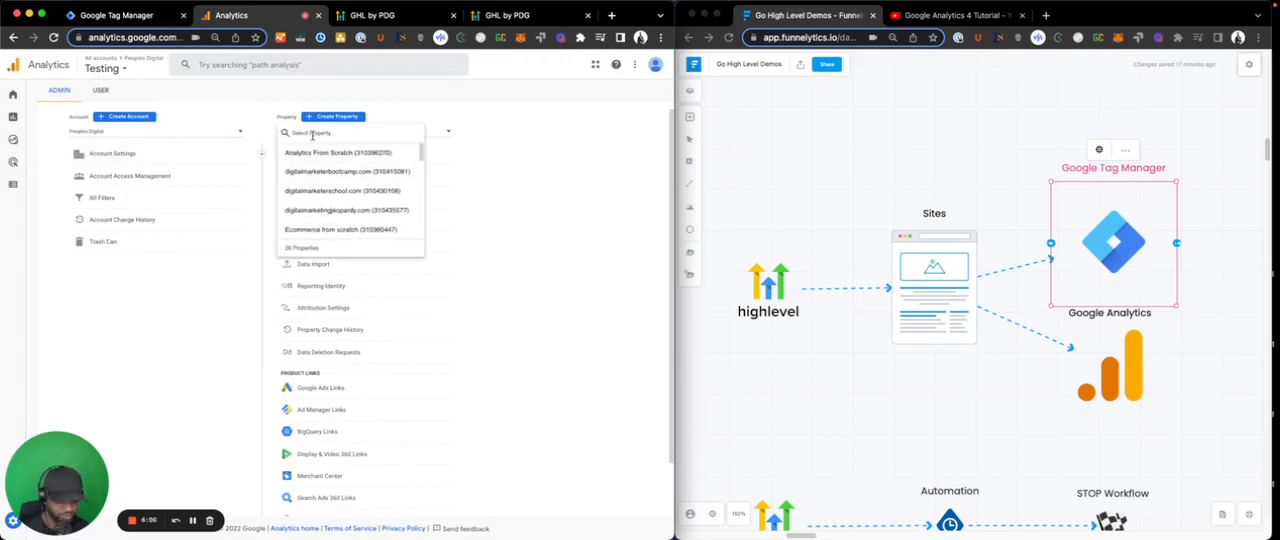
type("High")
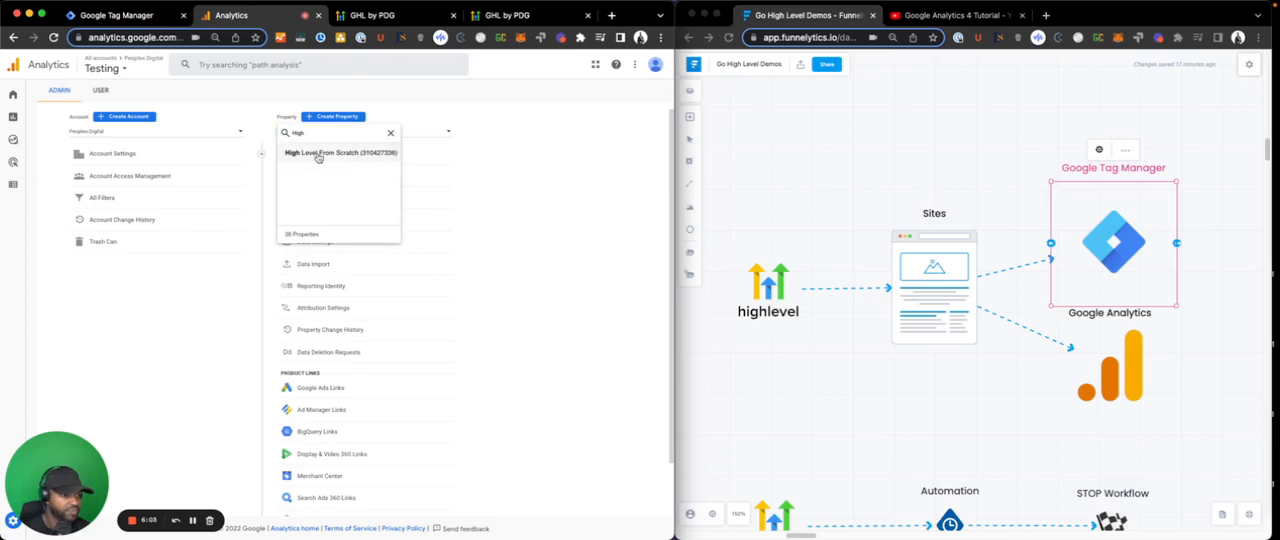
left_click(318, 155)
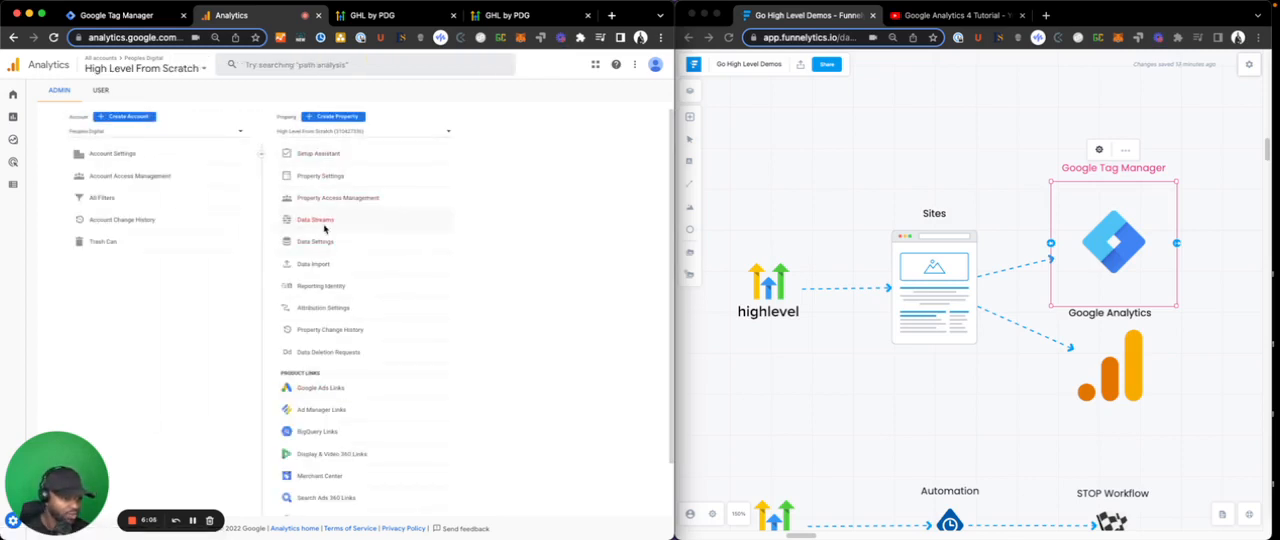
left_click(321, 222)
left_click(357, 190)
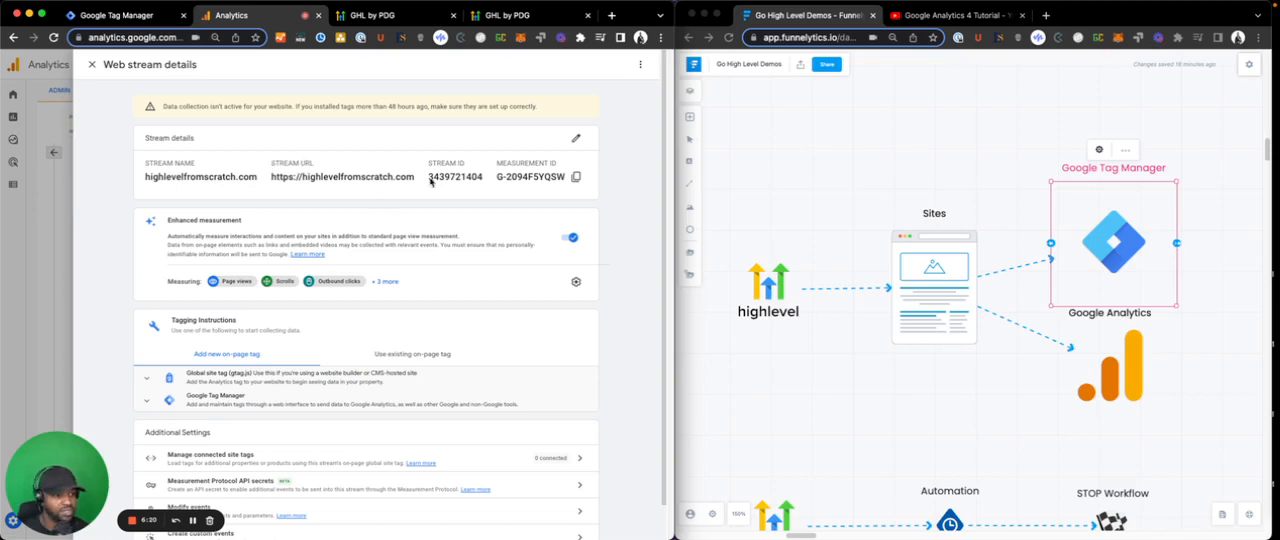
- Copy the measurement ID of the highlevelfromscratch.com web stream
scroll(426, 294, "down", 1)
scroll(426, 294, "up", 1)
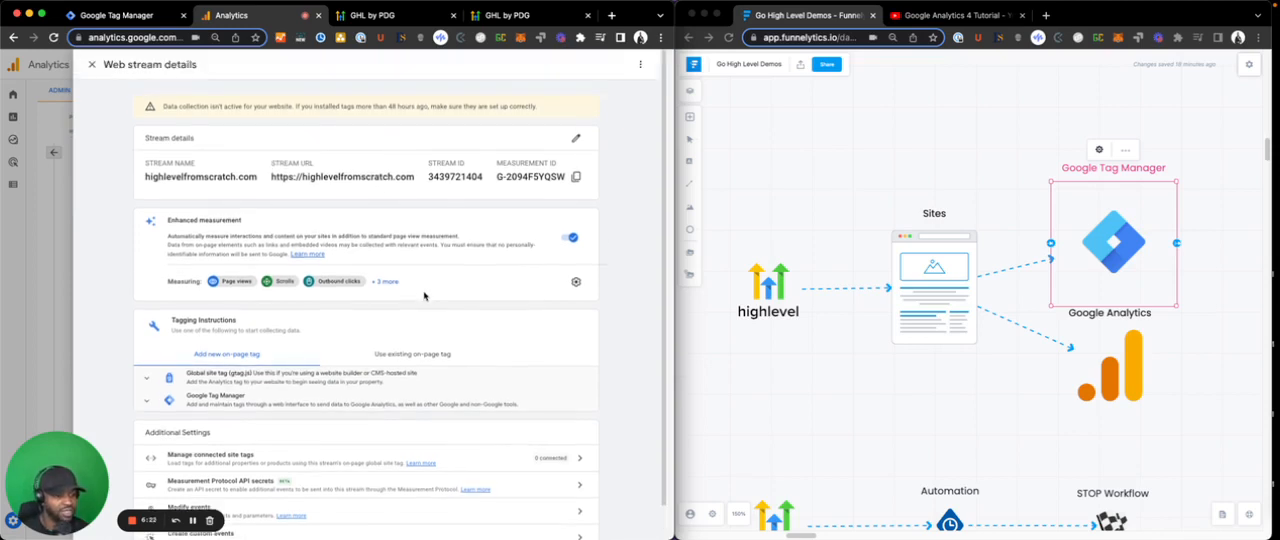
left_click(576, 178)
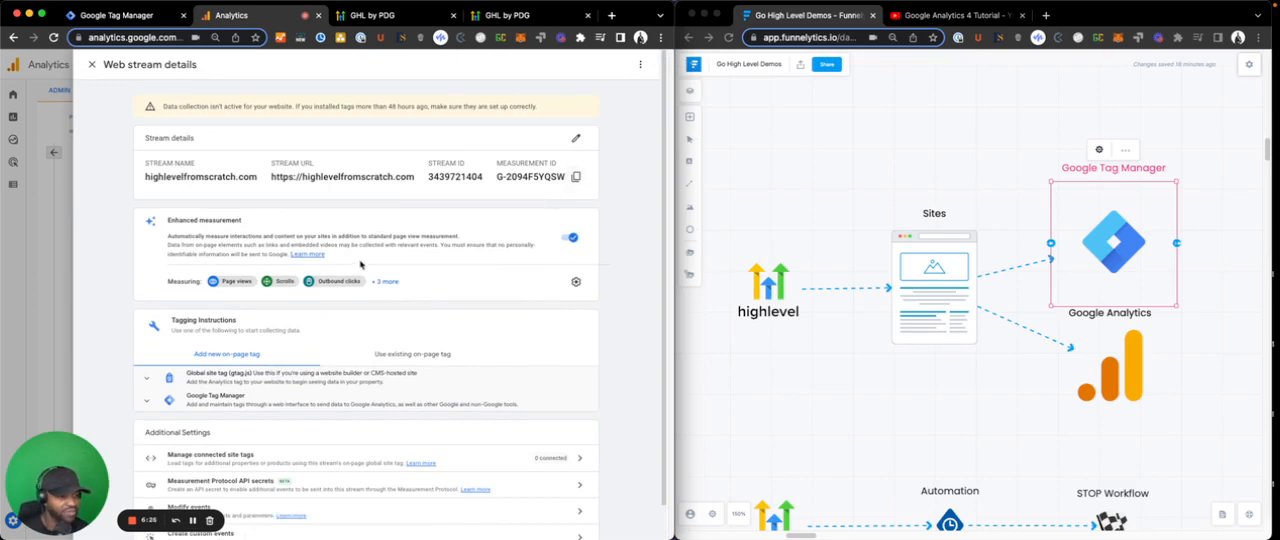
scroll(360, 270, "down", 1)
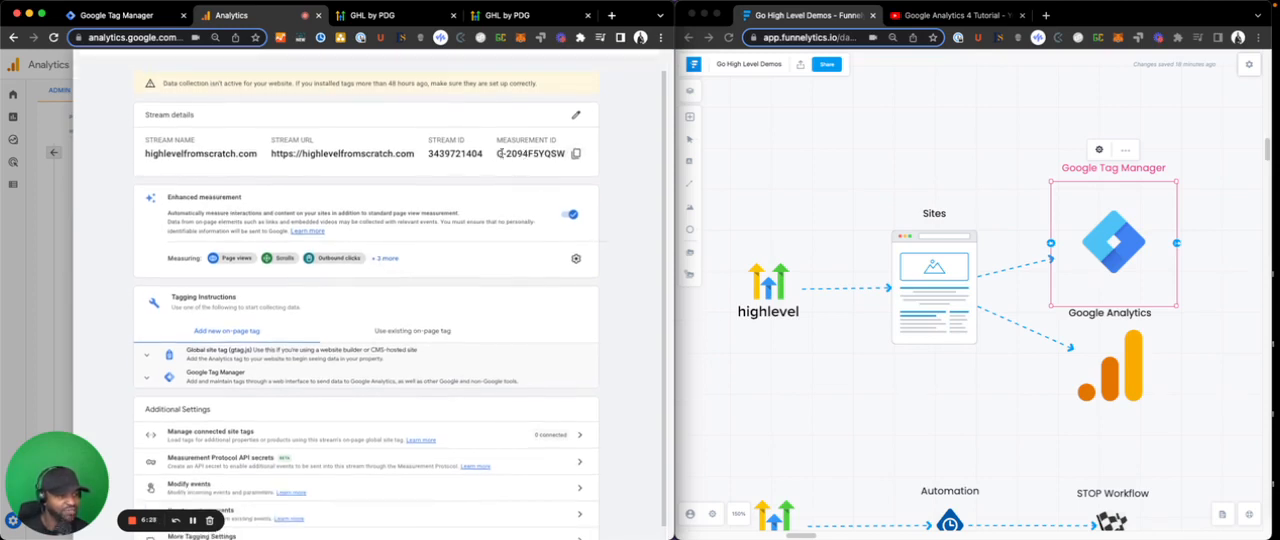
left_click_drag(500, 153, 566, 154)
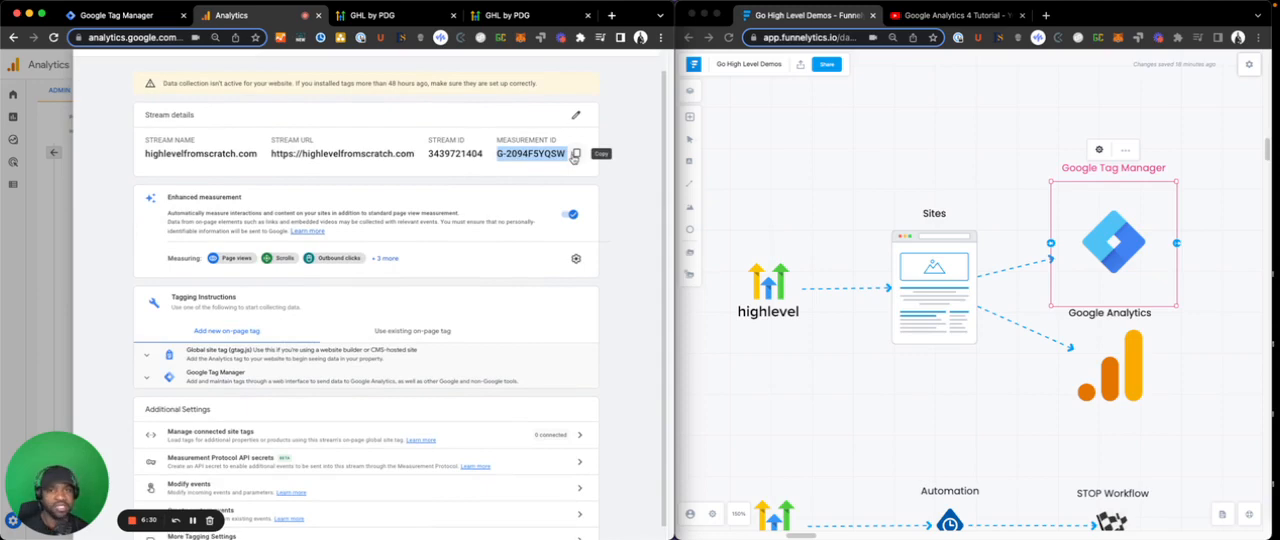
- Switch to Google Tag Manager, dismiss the installation instructions and start a new tag of type Google Analytics: GA4 Configuration
left_click(140, 17)
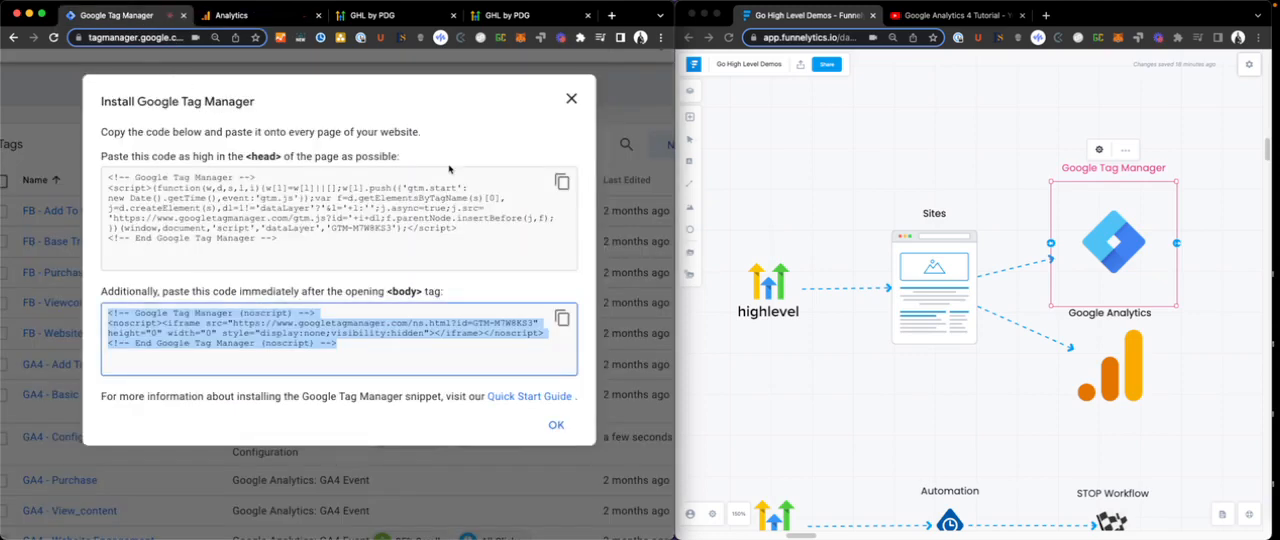
left_click(571, 98)
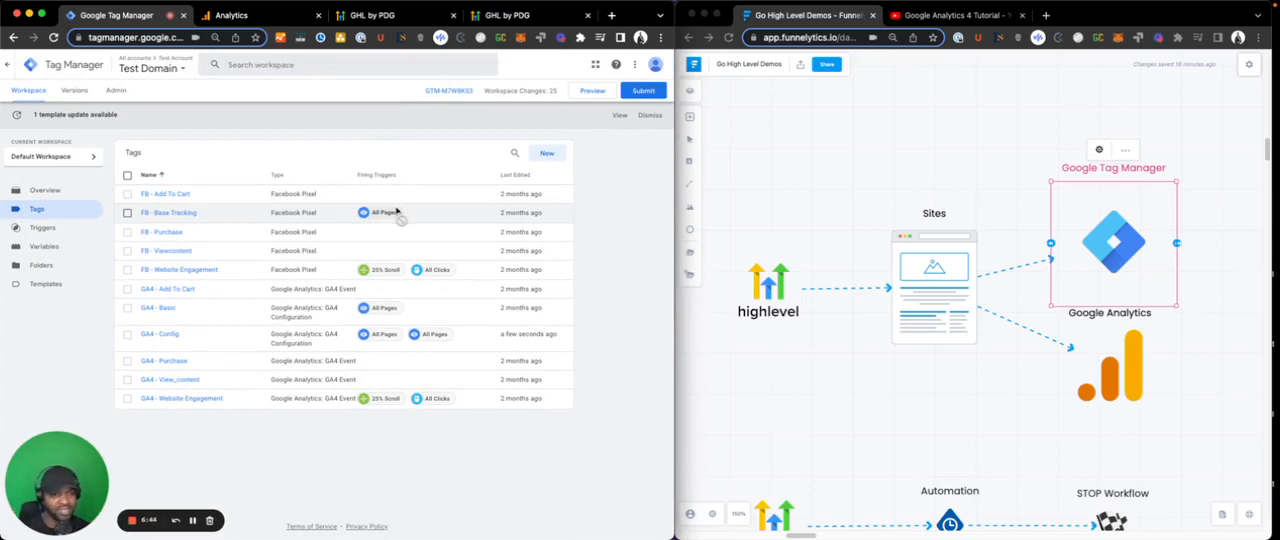
left_click(547, 152)
left_click(348, 182)
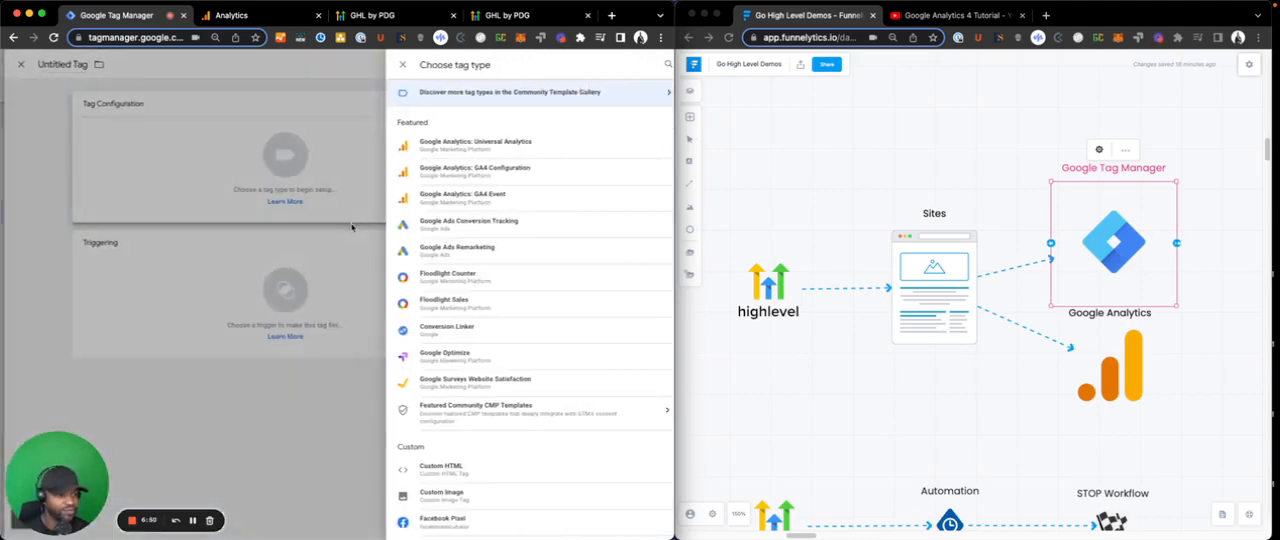
scroll(434, 181, "up", 5)
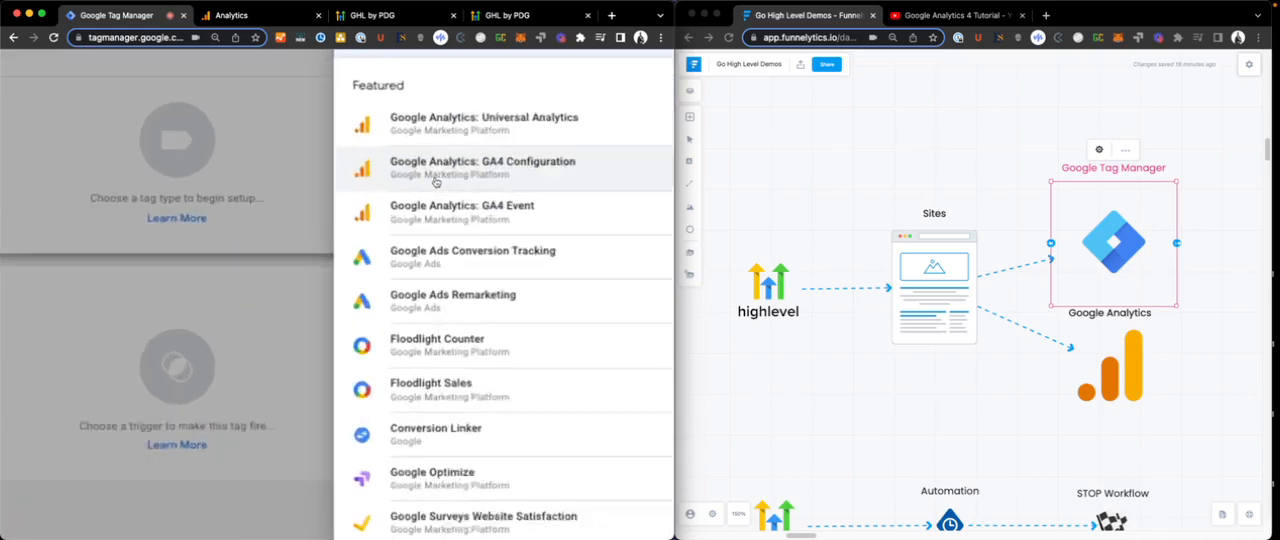
left_click(454, 184)
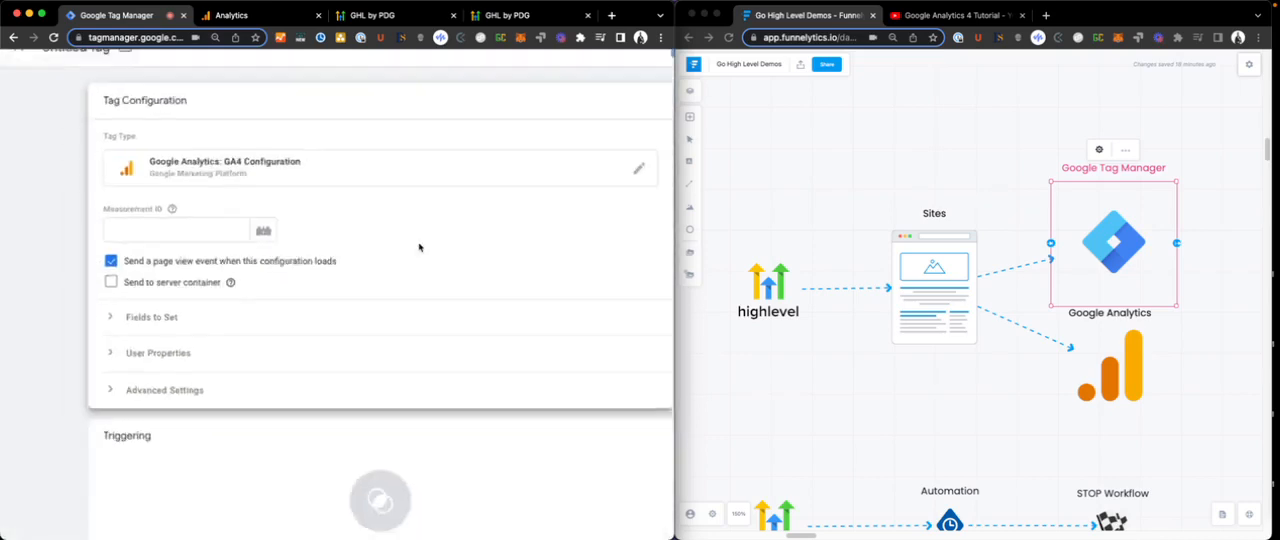
- Enter the copied measurement ID G-2094F5YQSW in the new tag and compare it with the web stream details in Google Analytics
scroll(423, 249, "down", 5)
left_click(236, 197)
key("super+v")
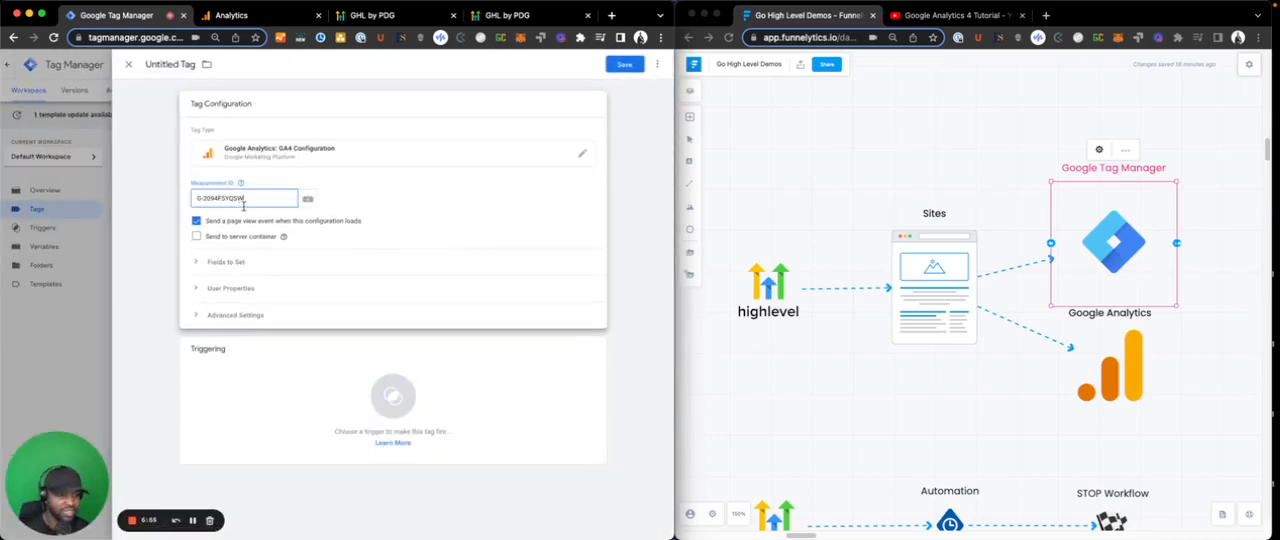
scroll(243, 206, "up", 5)
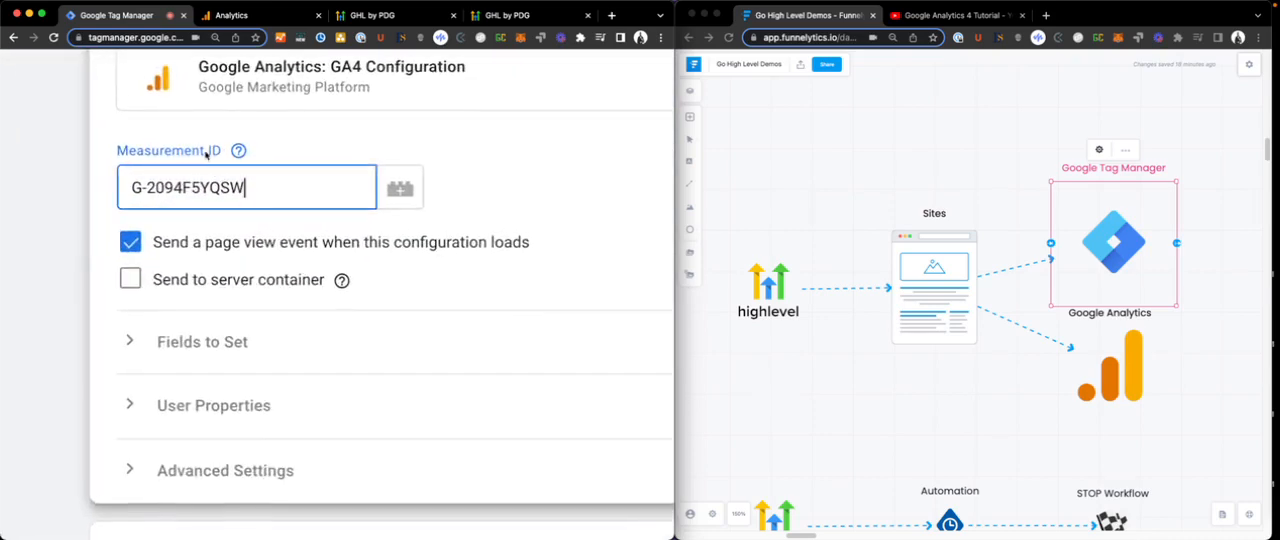
left_click(235, 15)
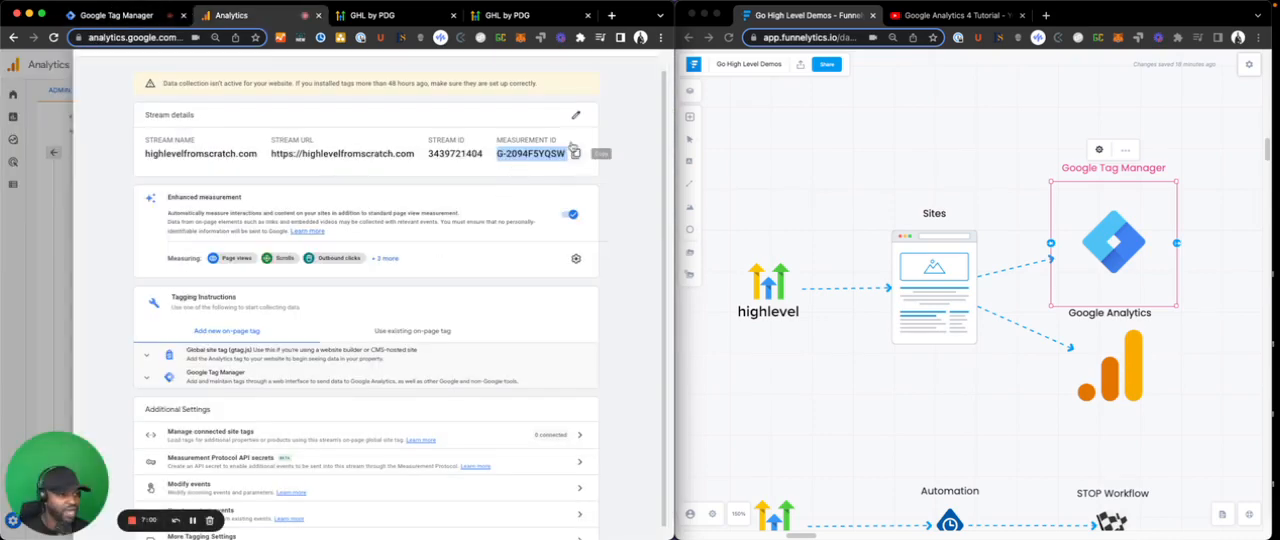
scroll(559, 158, "up", 3)
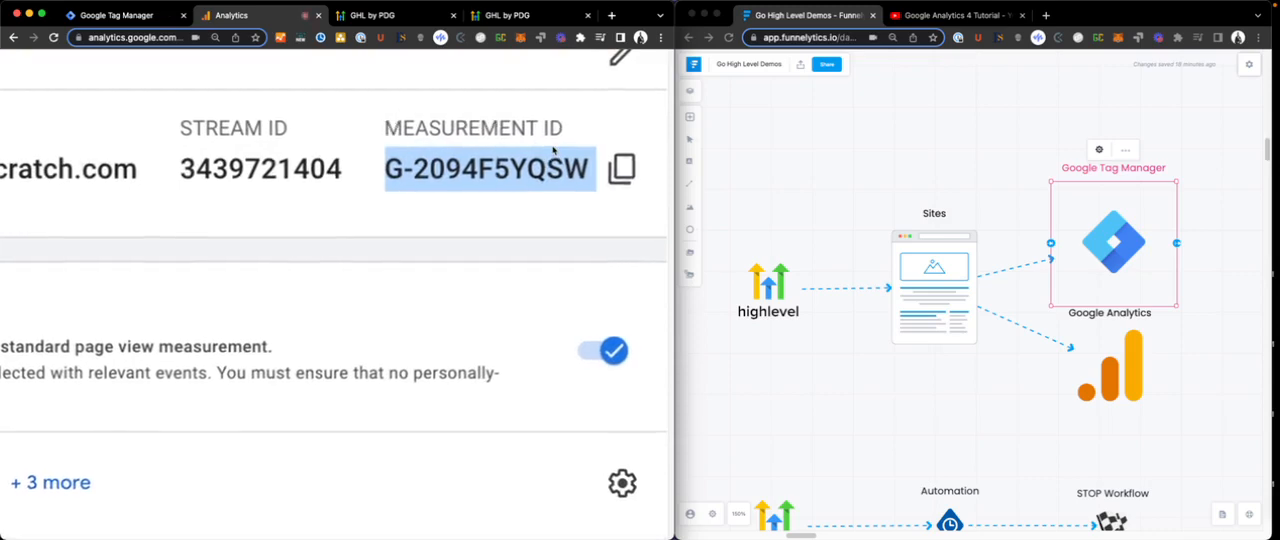
scroll(554, 155, "down", 5)
left_click(160, 16)
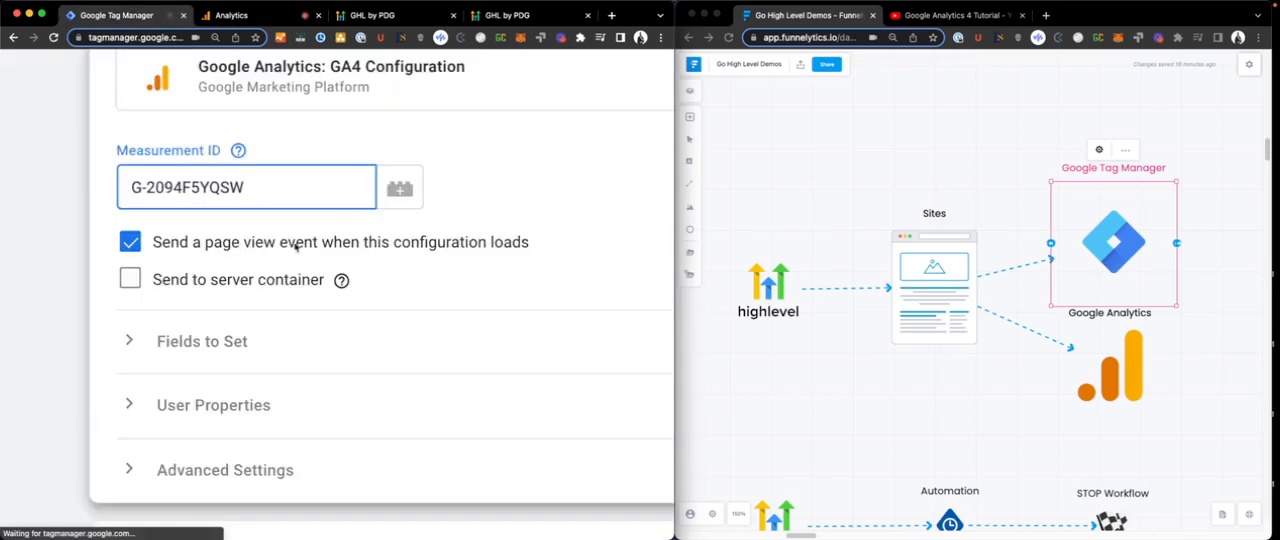
scroll(273, 183, "down", 3)
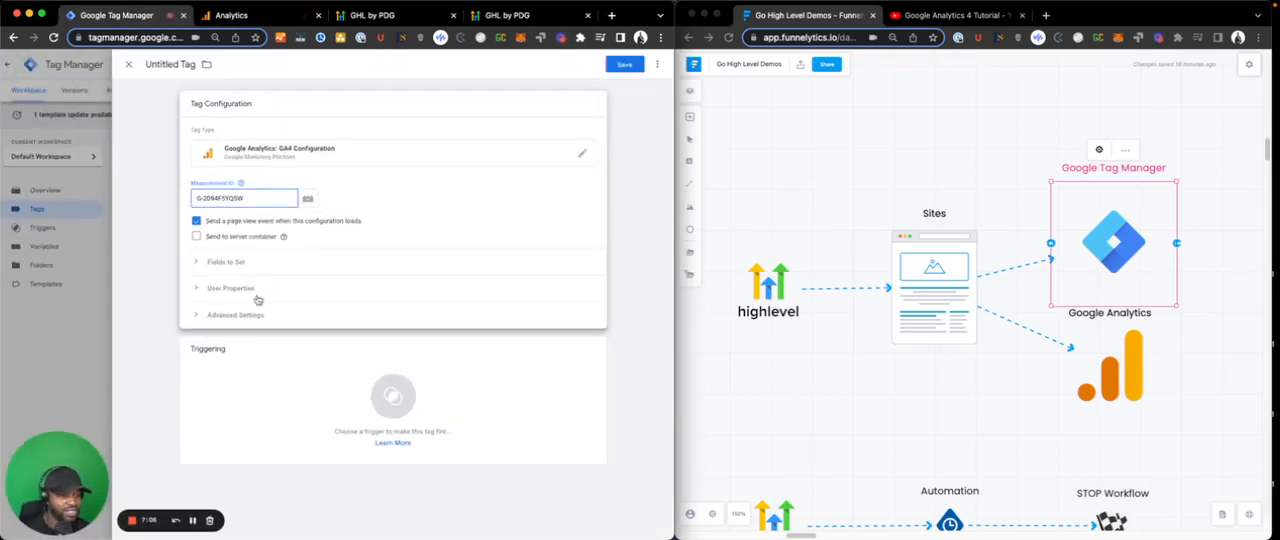
- Set the untitled tag to fire on All Pages, and discard the tag without saving
left_click(245, 398)
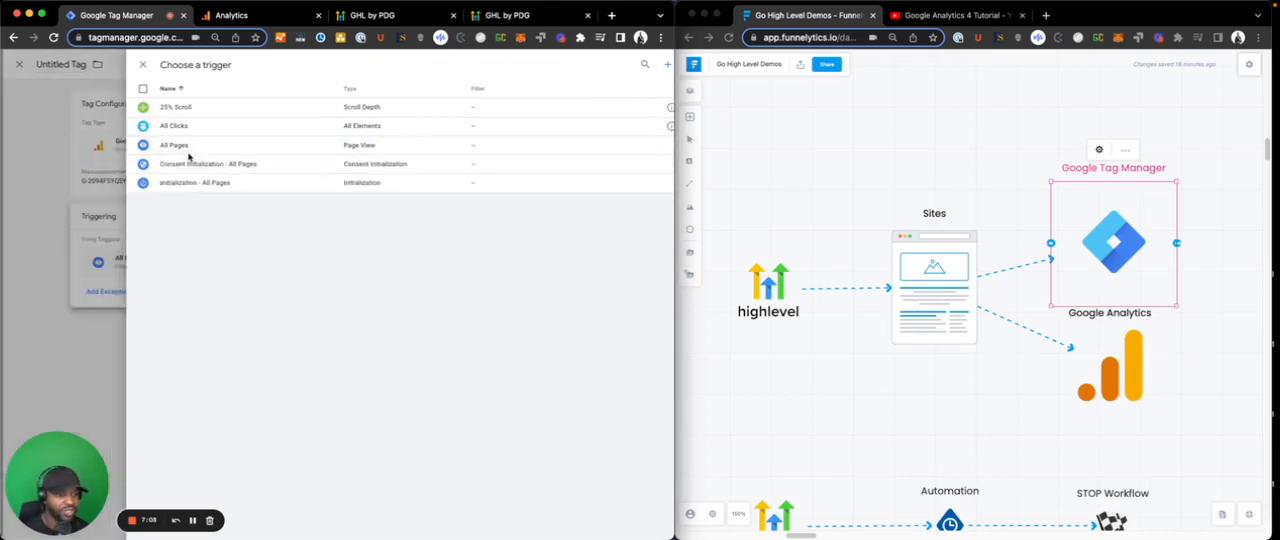
left_click(160, 145)
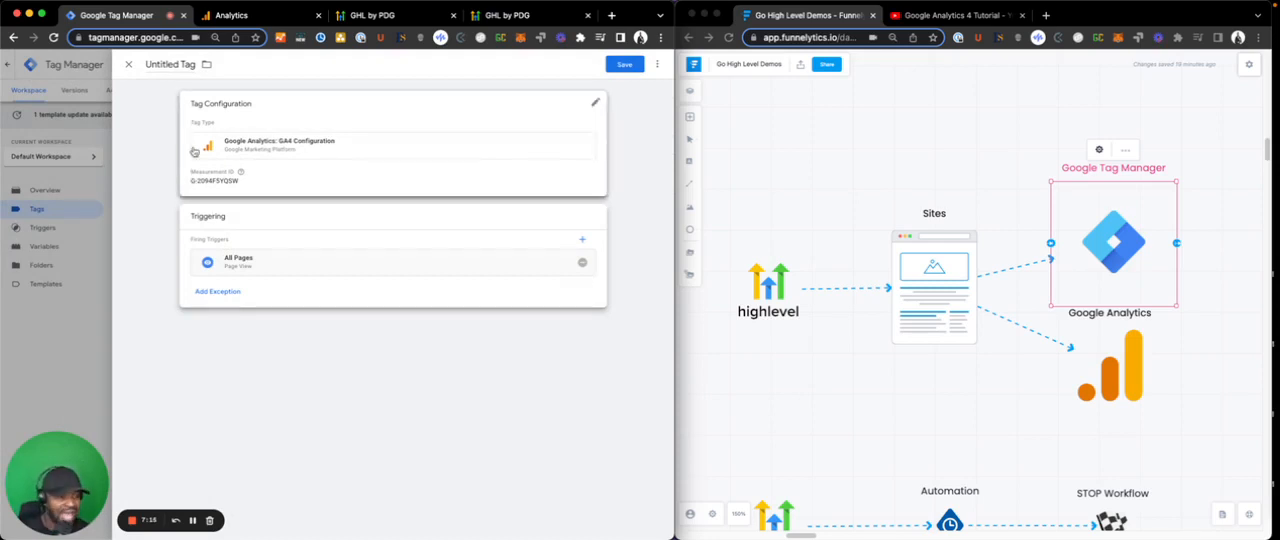
left_click(181, 67)
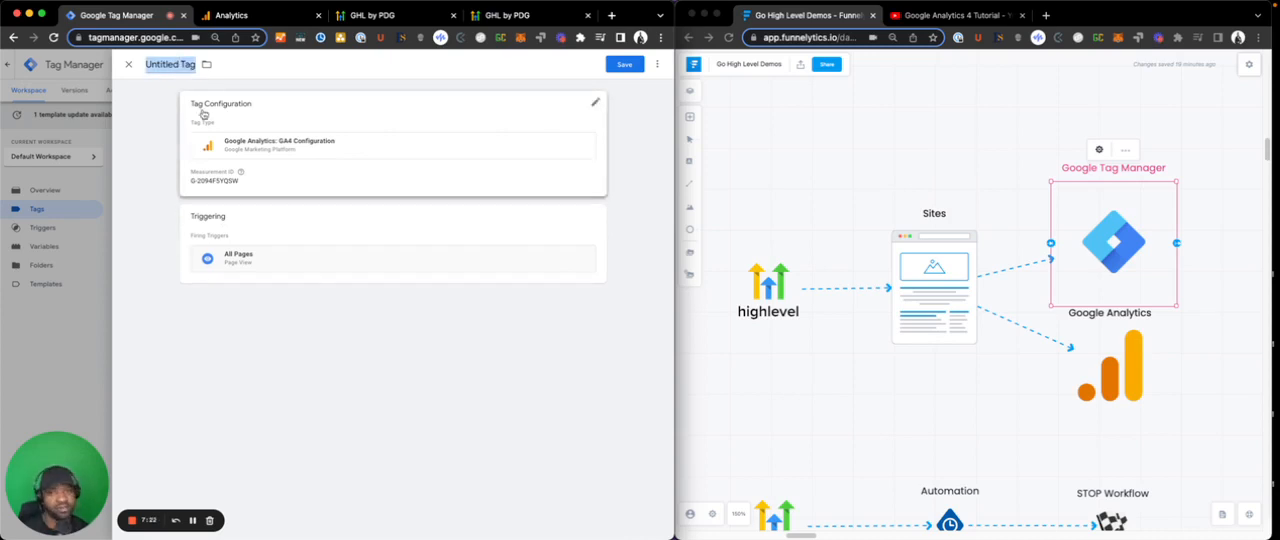
left_click(128, 64)
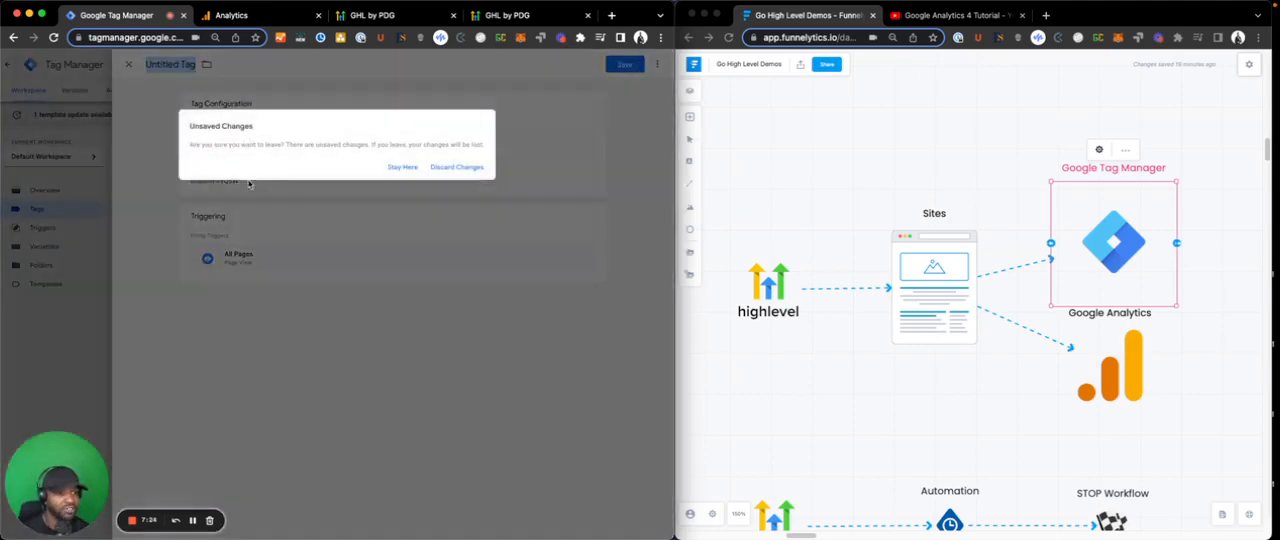
left_click(425, 170)
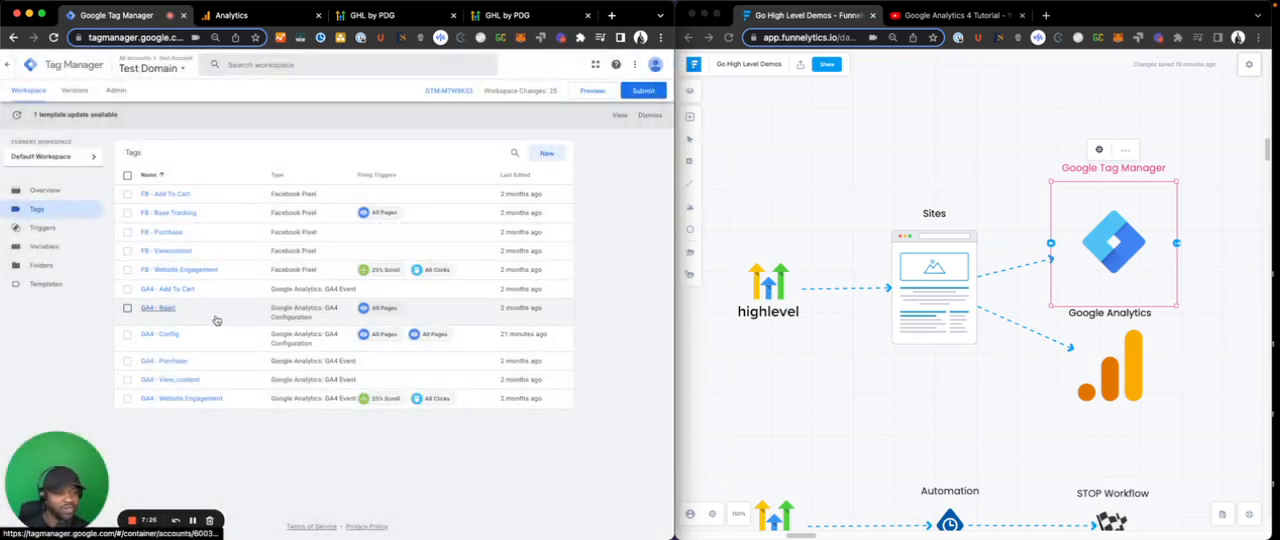
- Examine the existing GA4 - Config tag's measurement ID and firing triggers, and return to the tag list
scroll(274, 356, "up", 5)
scroll(293, 353, "down", 5)
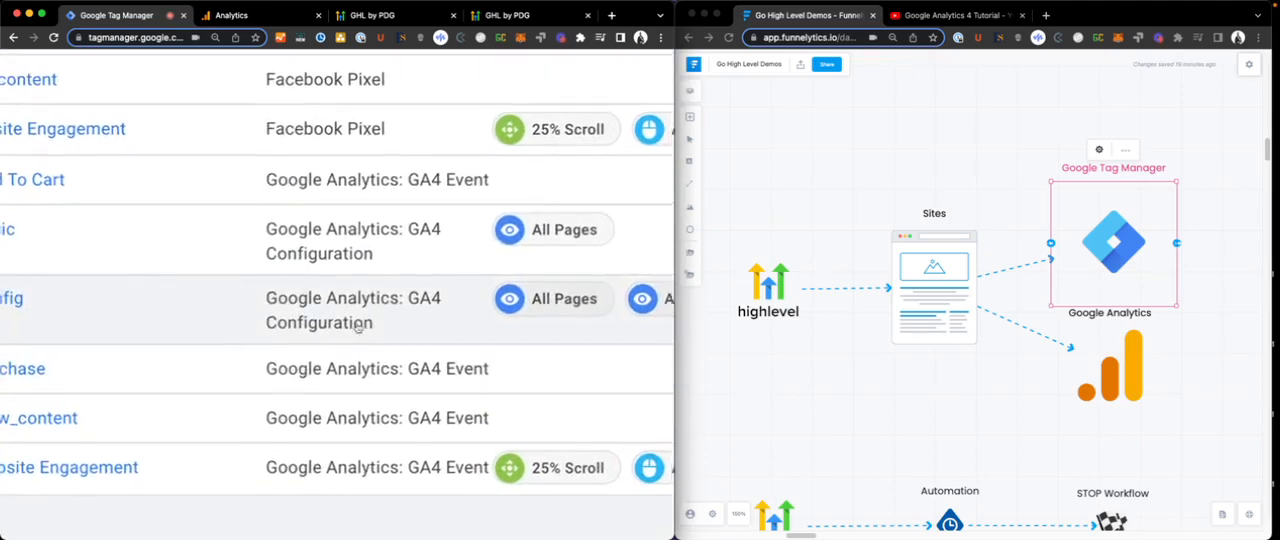
left_click(75, 311)
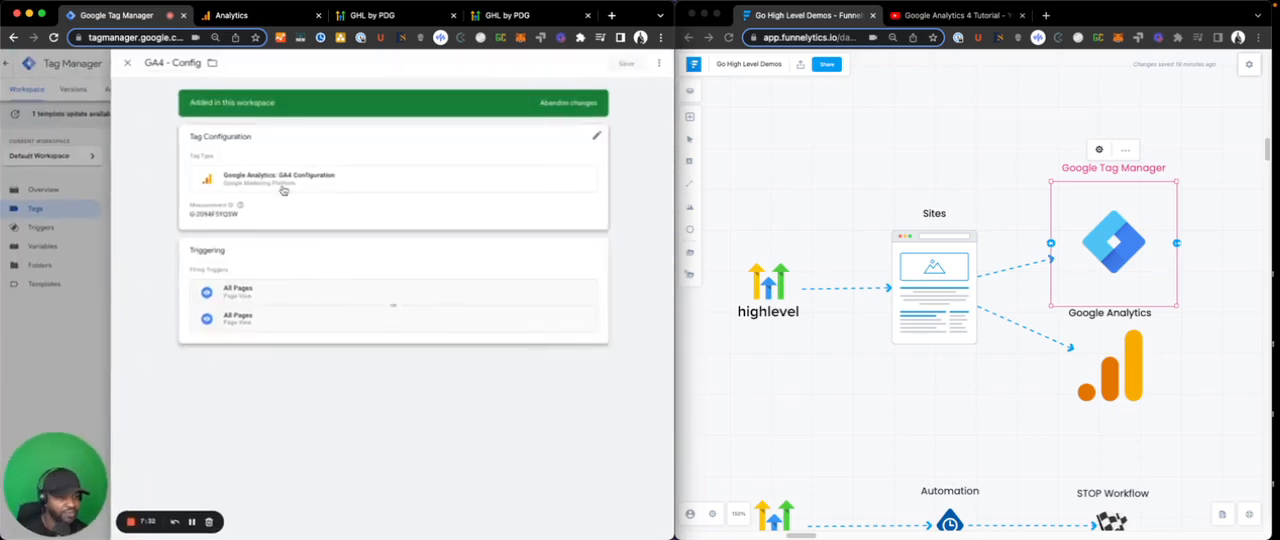
left_click(142, 64)
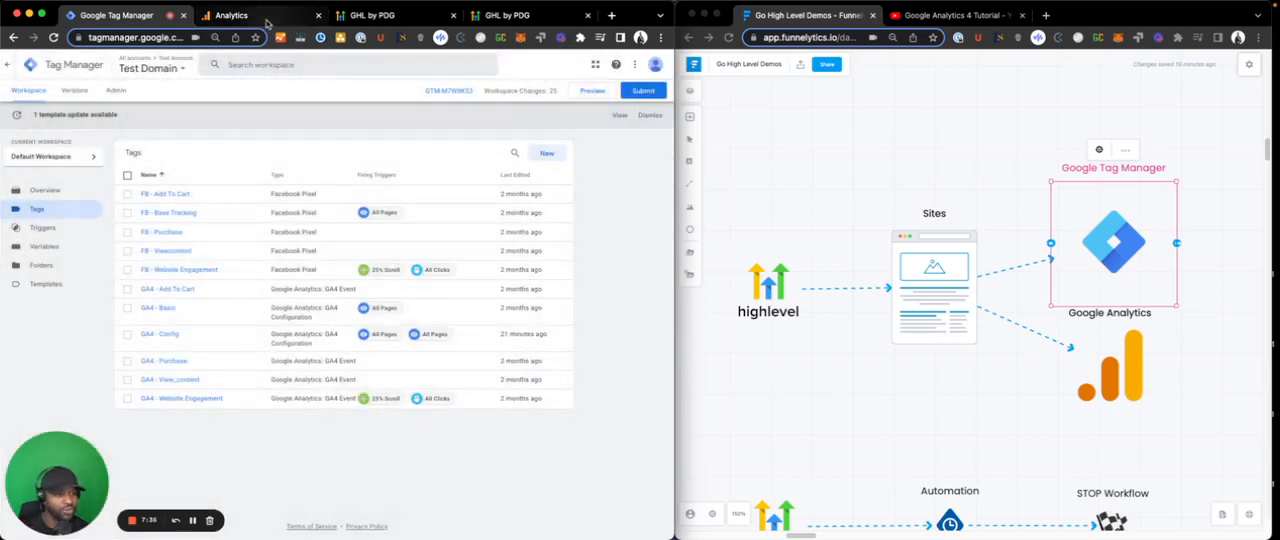
- Switch to Google Analytics and copy the global site tag (gtag.js) snippet from the web stream's tagging instructions
left_click(235, 15)
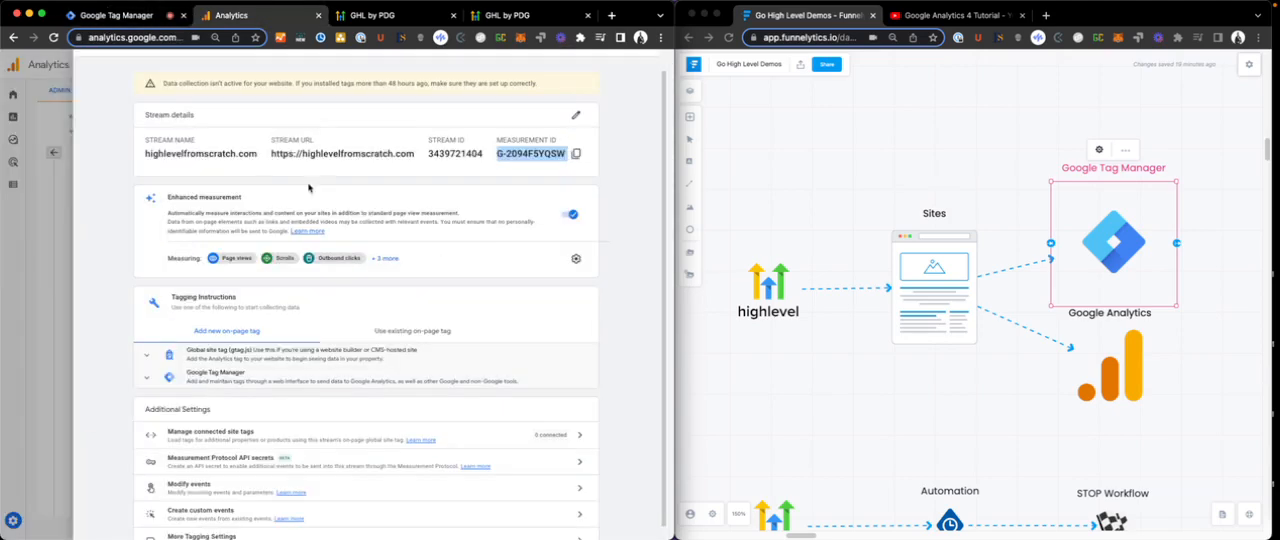
left_click(252, 360)
scroll(250, 366, "down", 1)
scroll(248, 366, "up", 2)
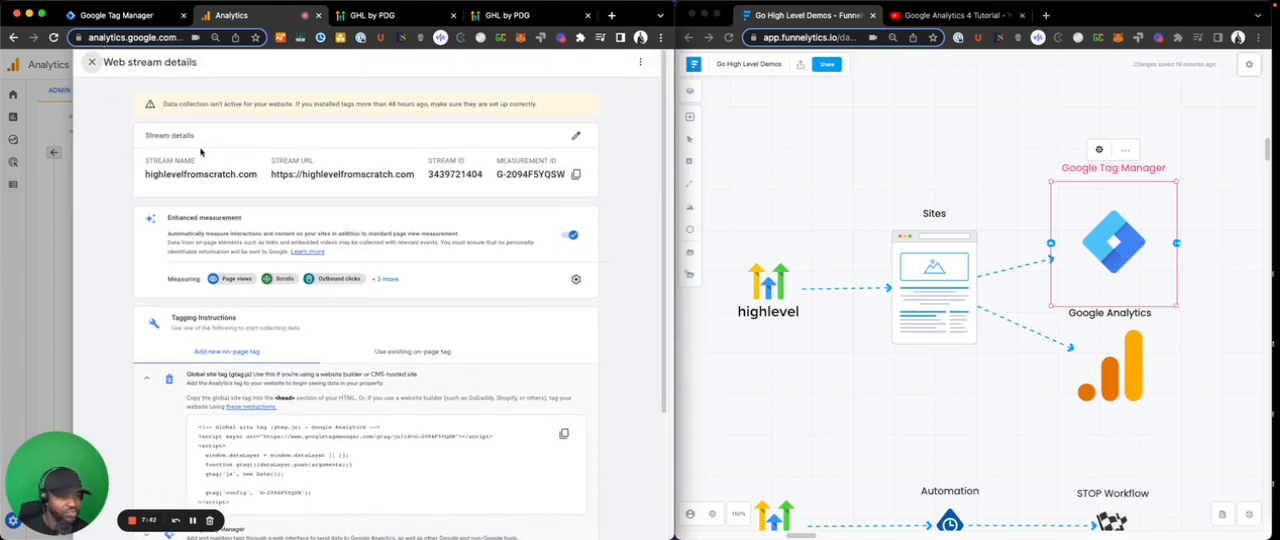
scroll(217, 250, "down", 3)
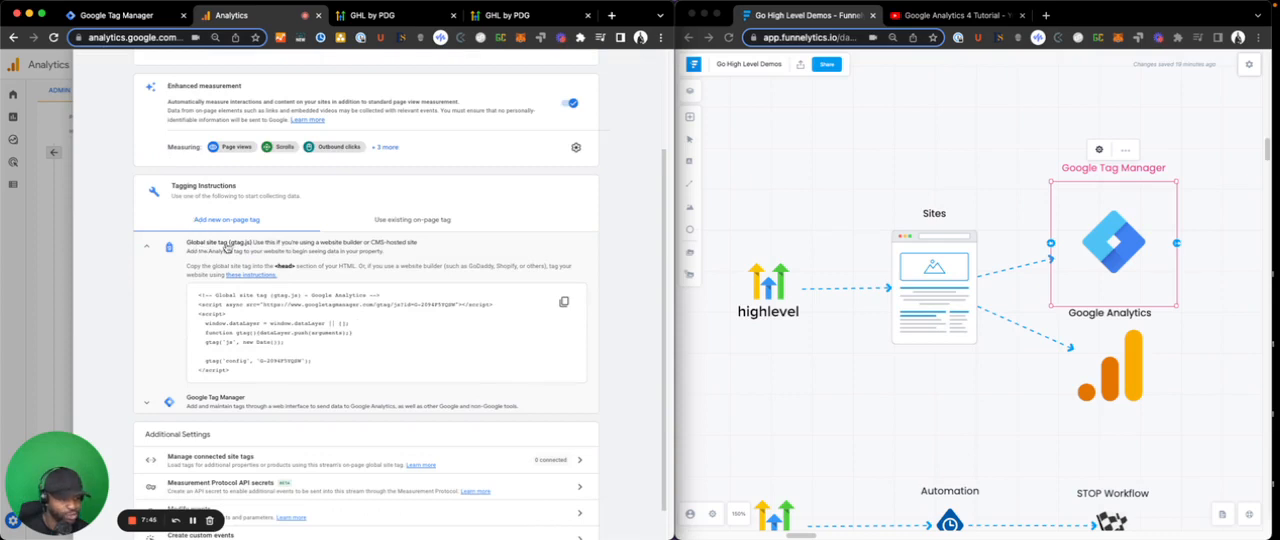
left_click(565, 303)
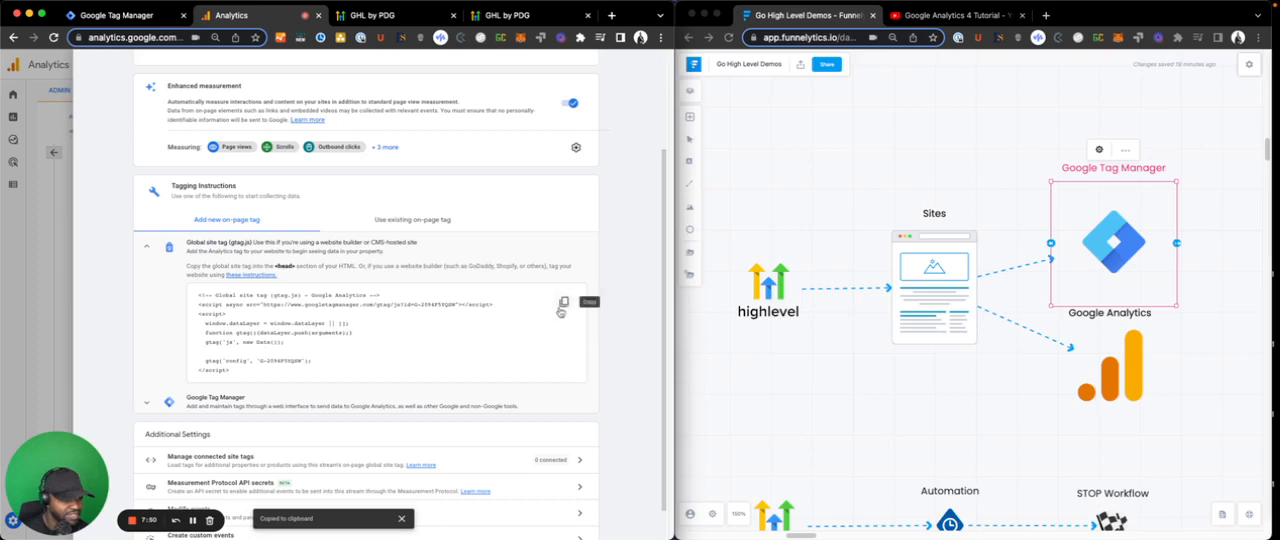
- Switch to HighLevel and paste the global site tag below the Google Tag Manager snippet in the Test funnel's head tracking code
left_click(372, 15)
left_click_drag(374, 312, 371, 452)
left_click(315, 412)
key("ctrl+v")
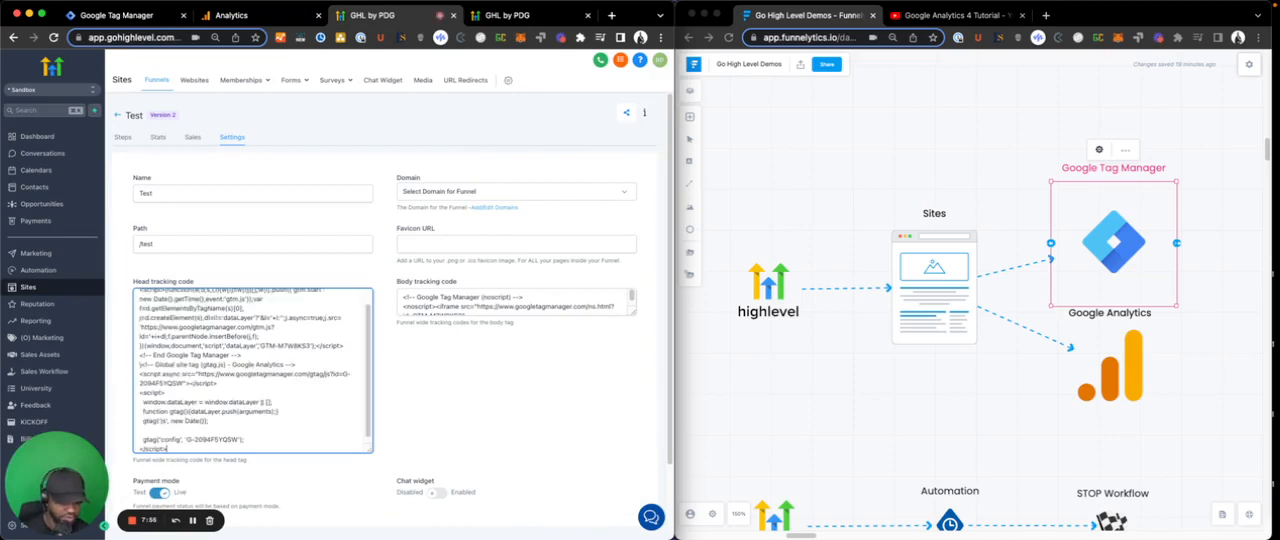
left_click(858, 313)
left_click(994, 387)
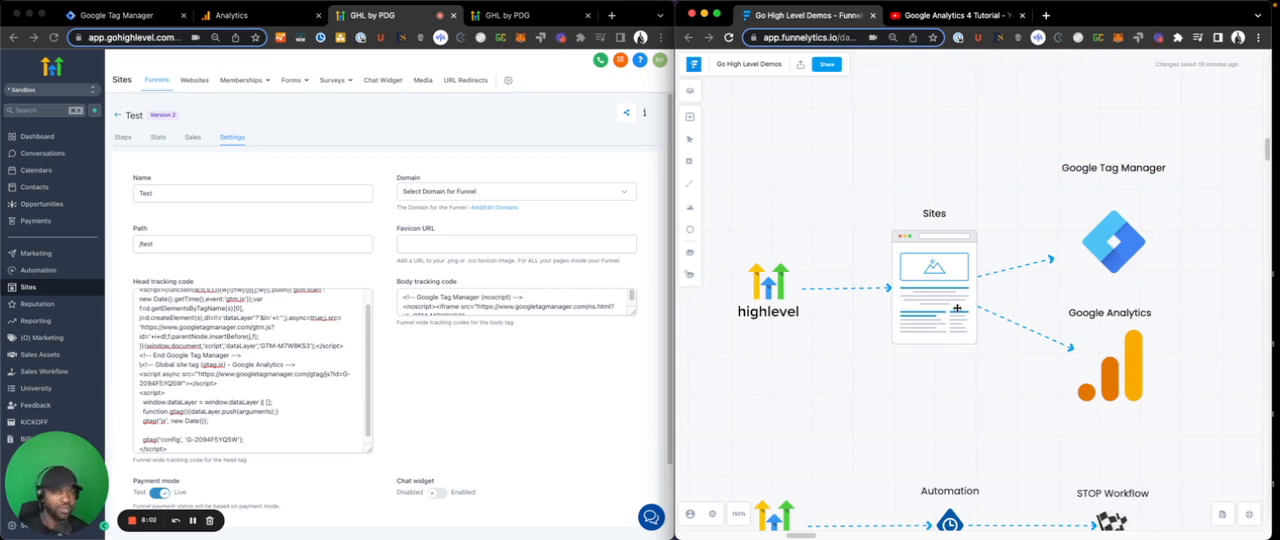
left_click(932, 286)
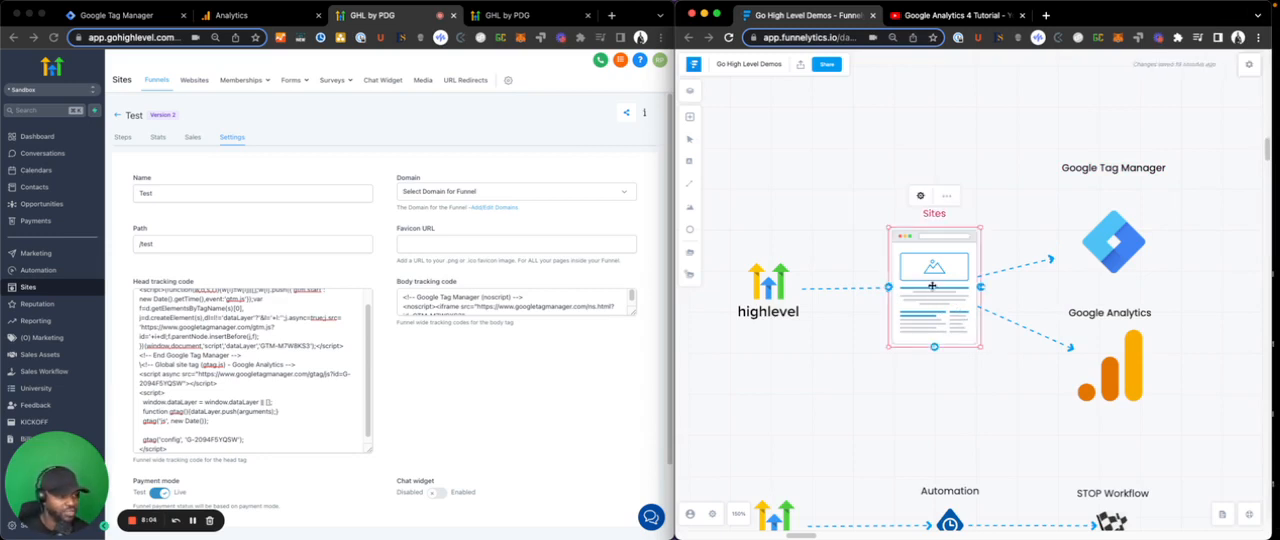
- Enlarge the Test funnel's body tracking code field to show the whole snippet, and save the funnel settings
left_click(655, 299)
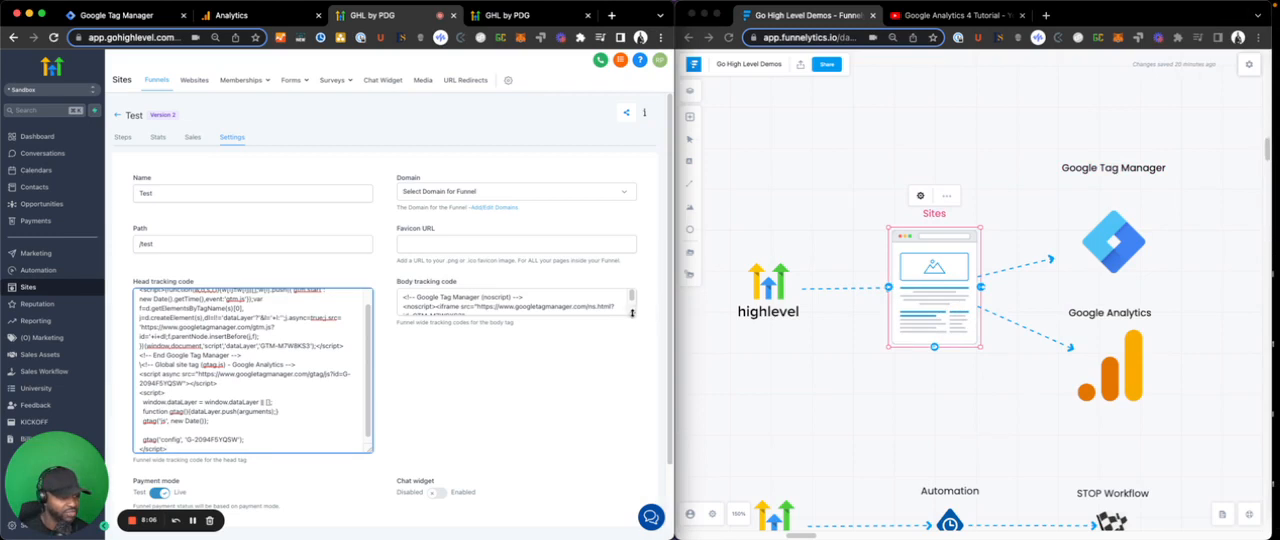
left_click_drag(631, 313, 631, 372)
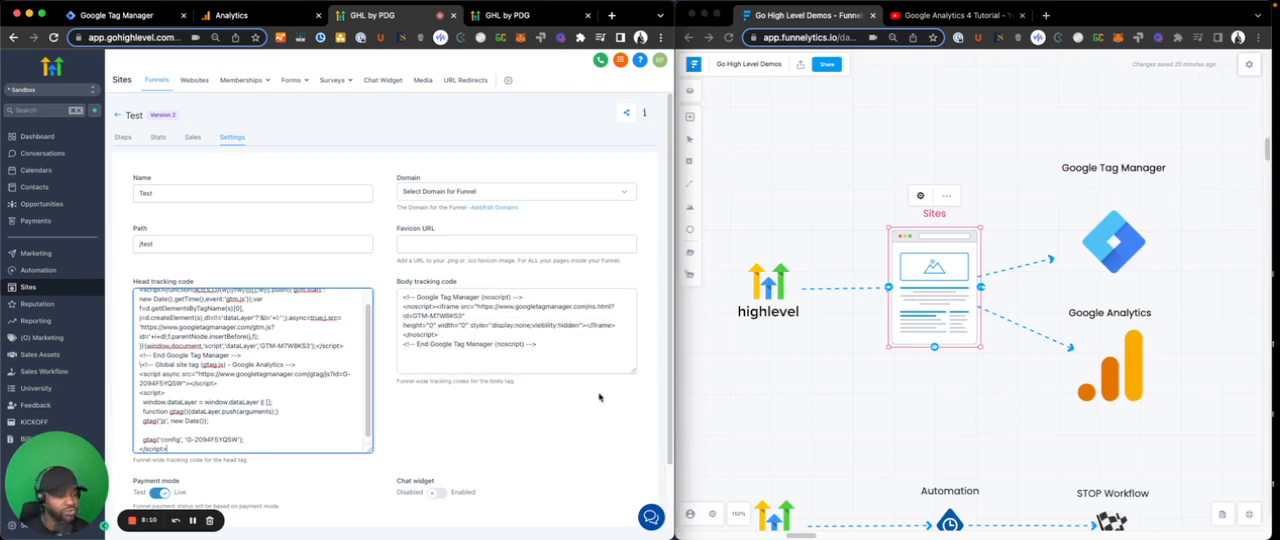
scroll(598, 398, "down", 2)
left_click(619, 483)
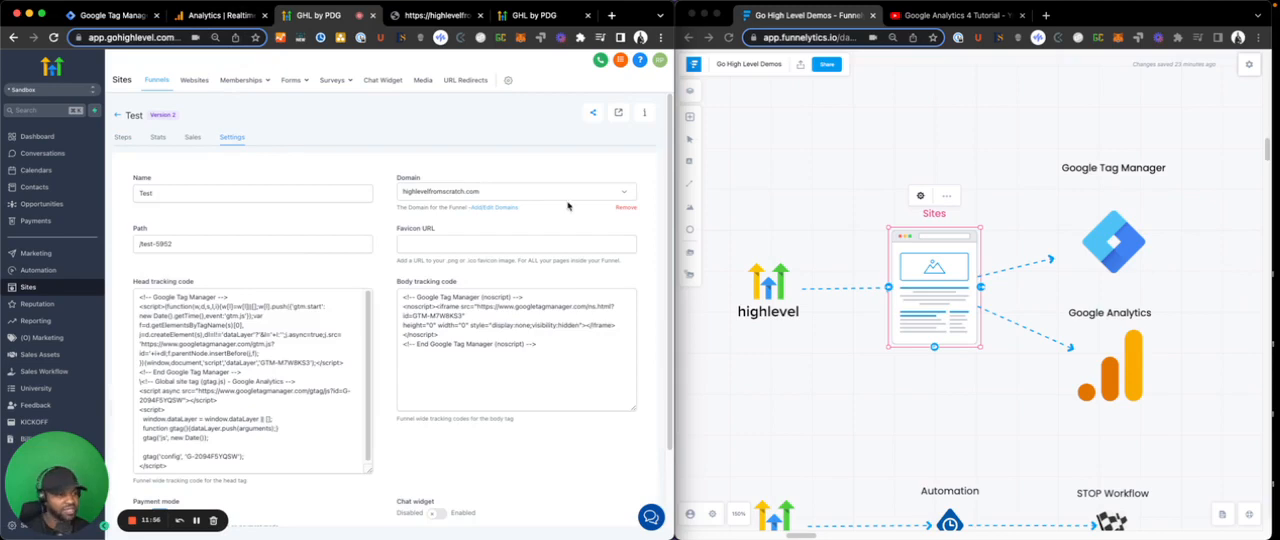
- Review the Test funnel's connected domain and the Google Tag Manager snippet in its head tracking code
scroll(467, 212, "up", 5)
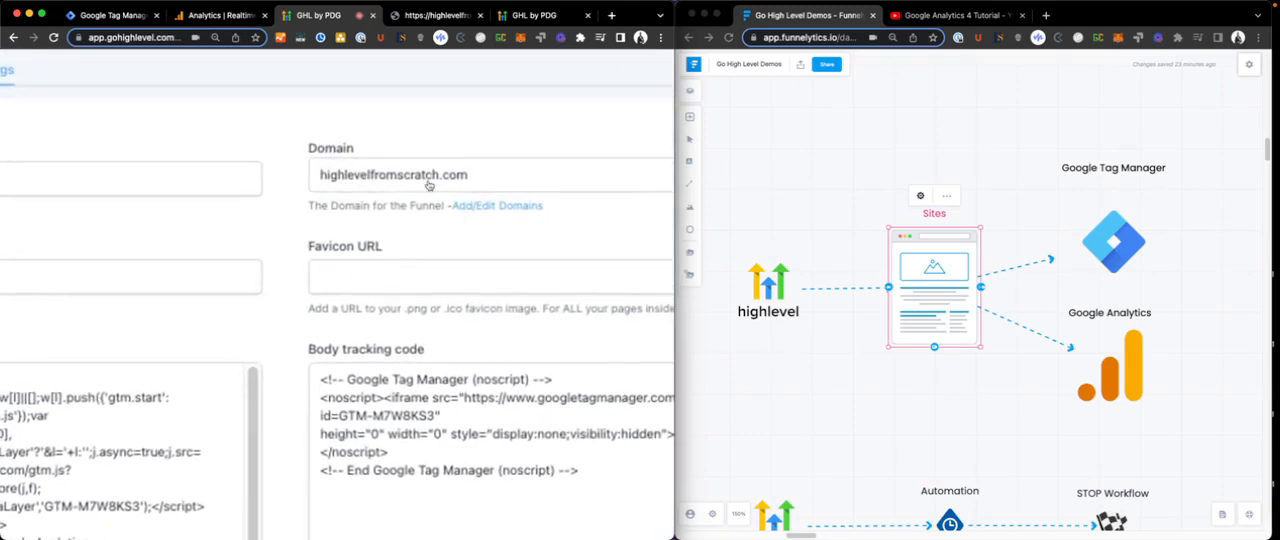
scroll(428, 185, "down", 5)
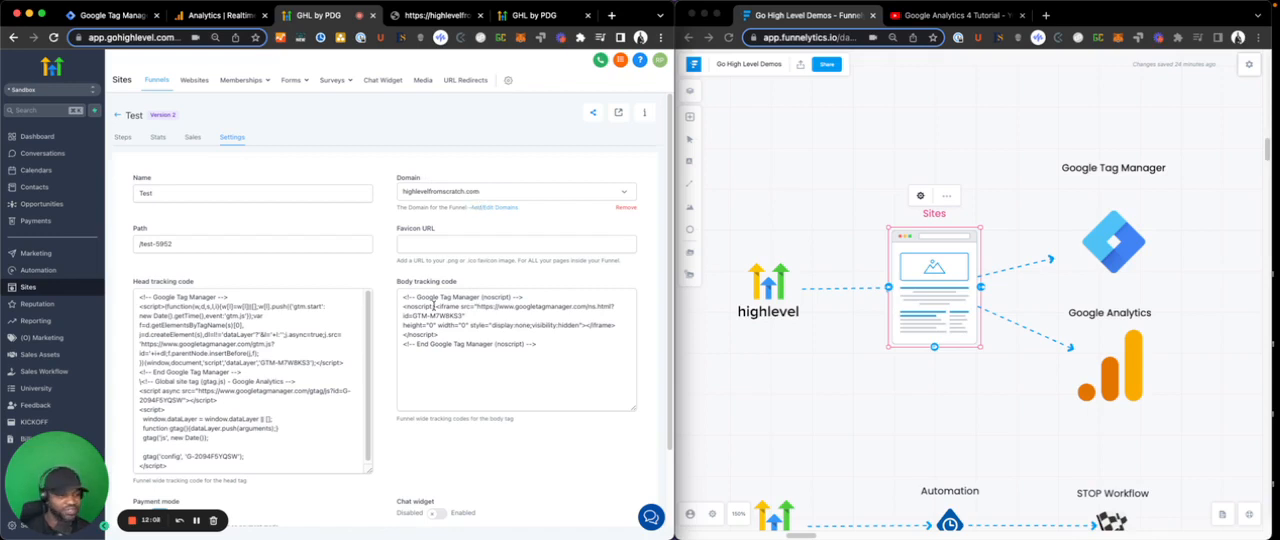
left_click_drag(232, 297, 241, 373)
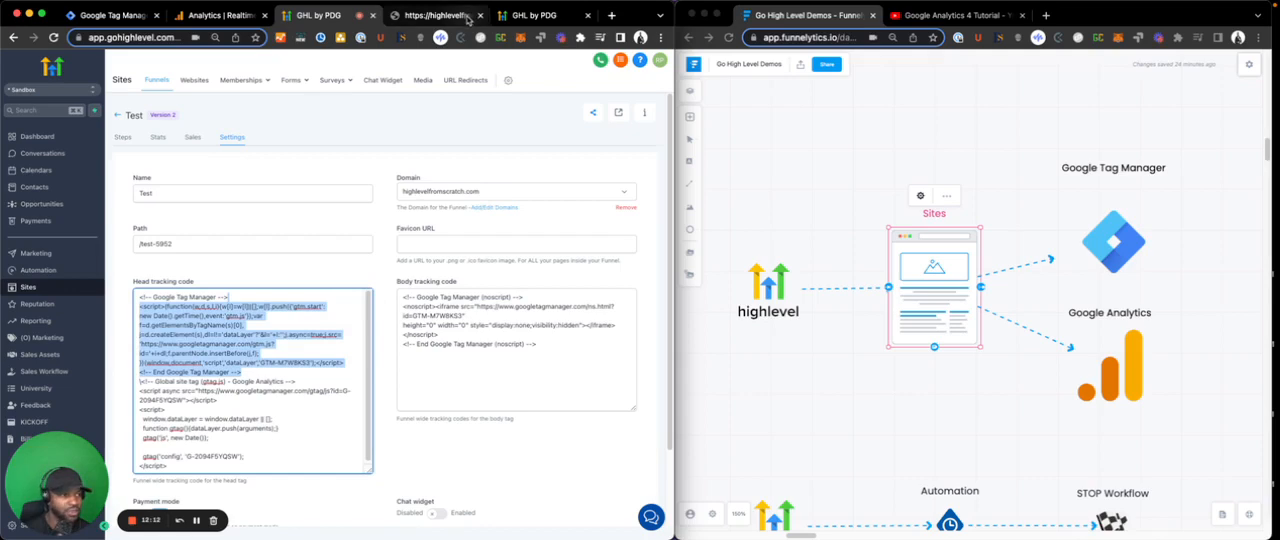
- Switch to Google Analytics and examine the Realtime overview's users and event counts for the High Level From Scratch property
left_click(213, 15)
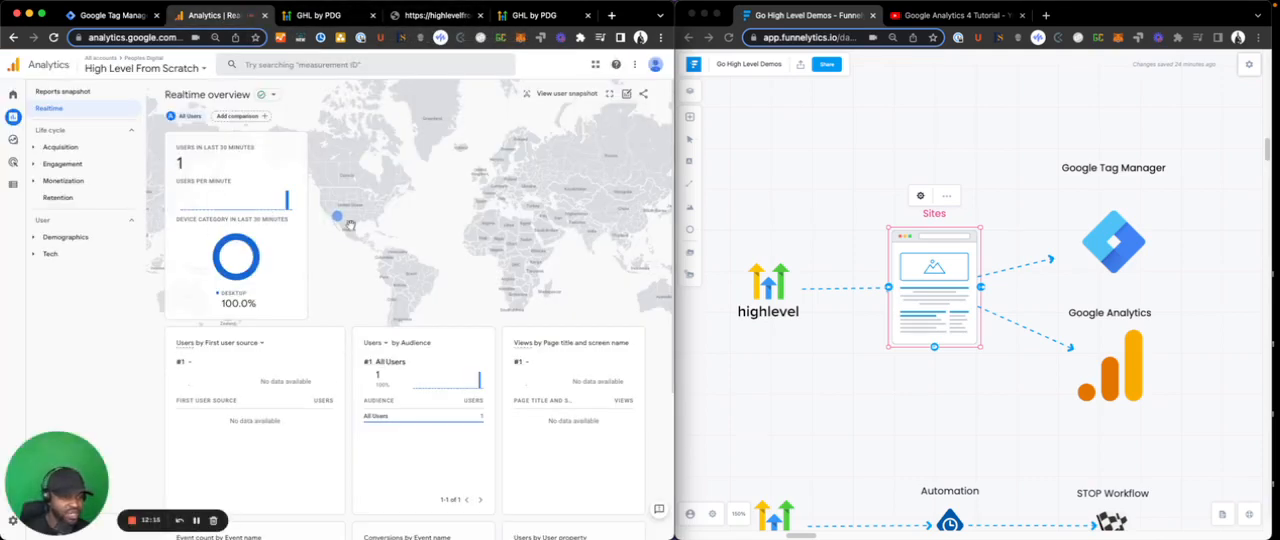
scroll(350, 226, "up", 5)
scroll(320, 200, "down", 5)
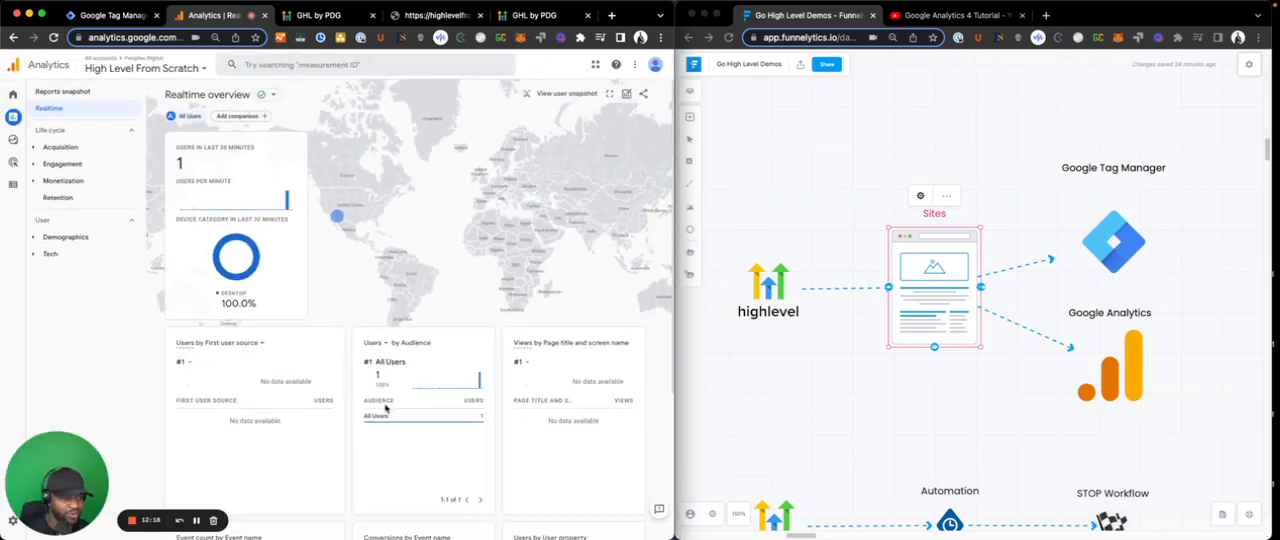
scroll(355, 370, "down", 3)
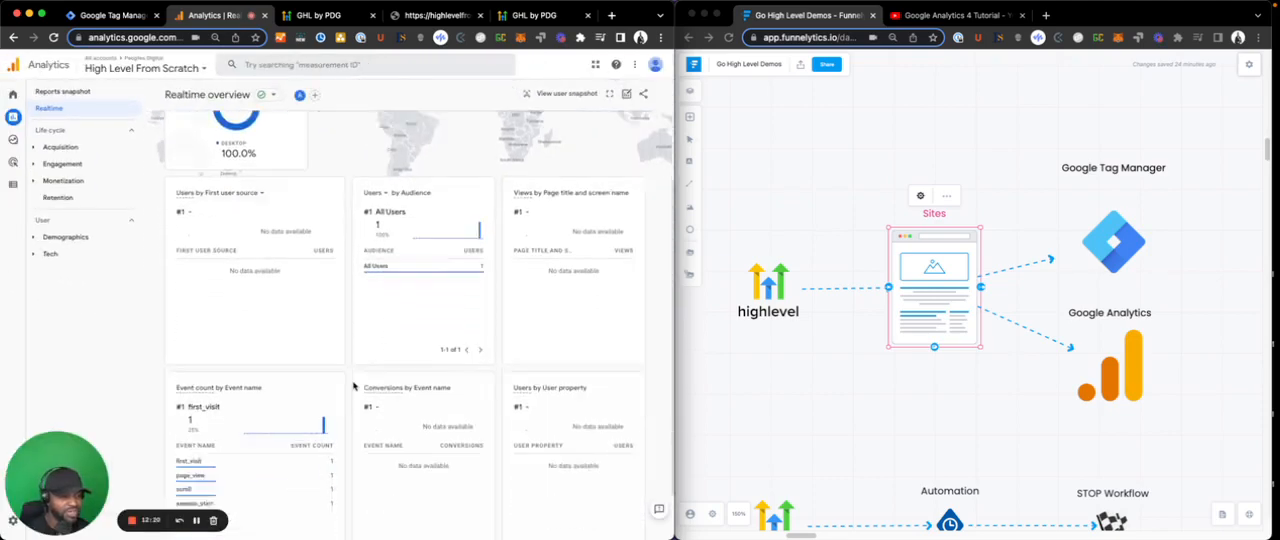
- Return to the top of the Realtime overview, and switch to Funnelytics to view the diagram's HighLevel automation to Google Analytics flow
scroll(340, 350, "up", 3)
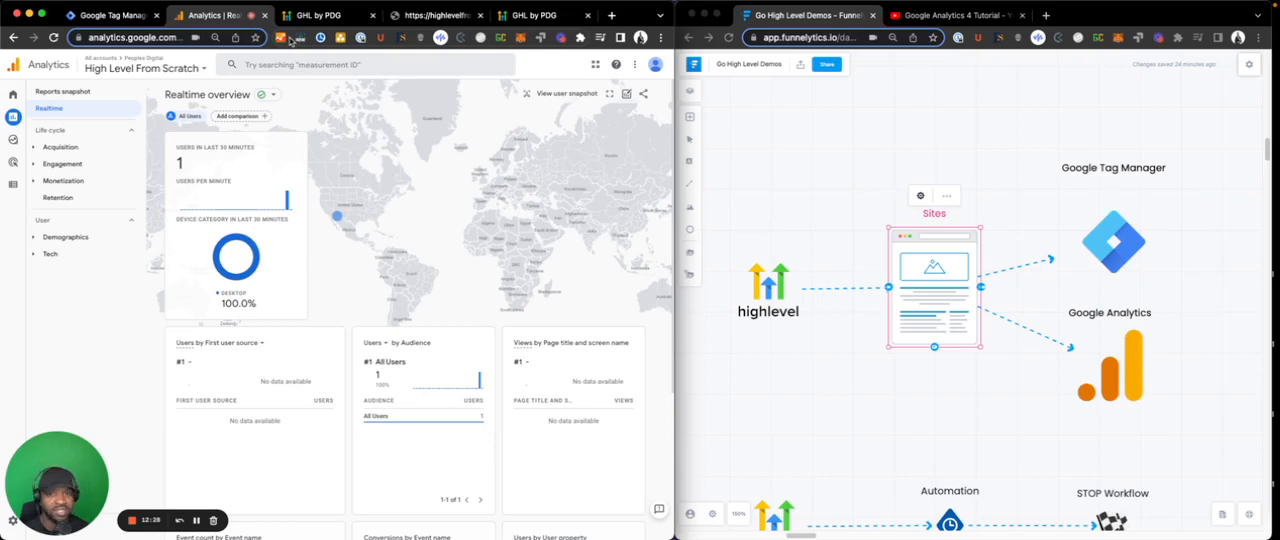
left_click(761, 187)
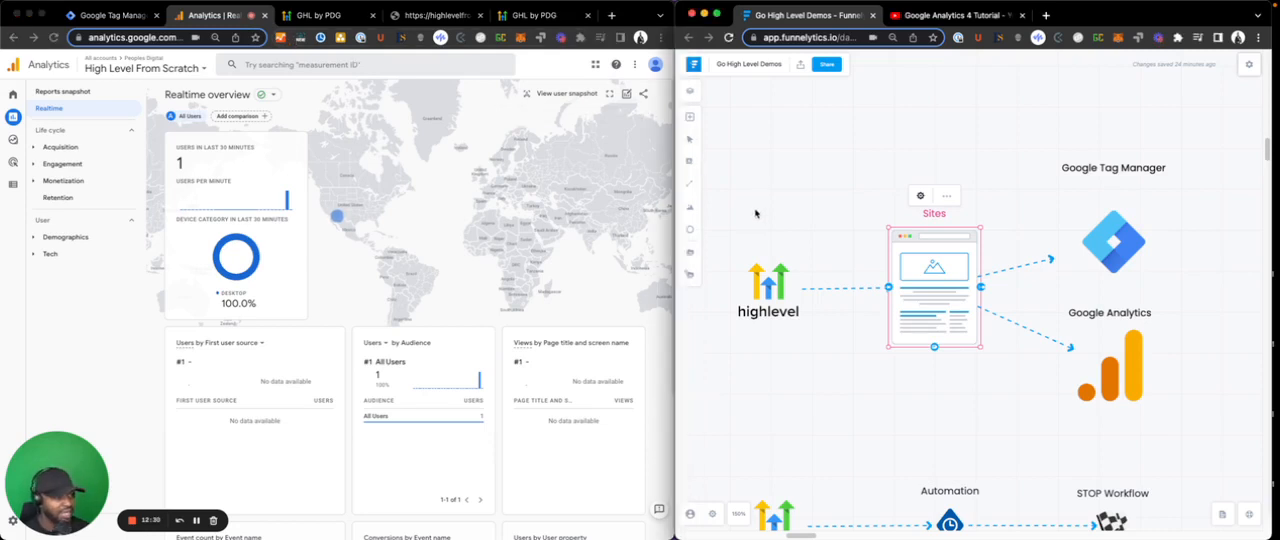
scroll(754, 210, "down", 5)
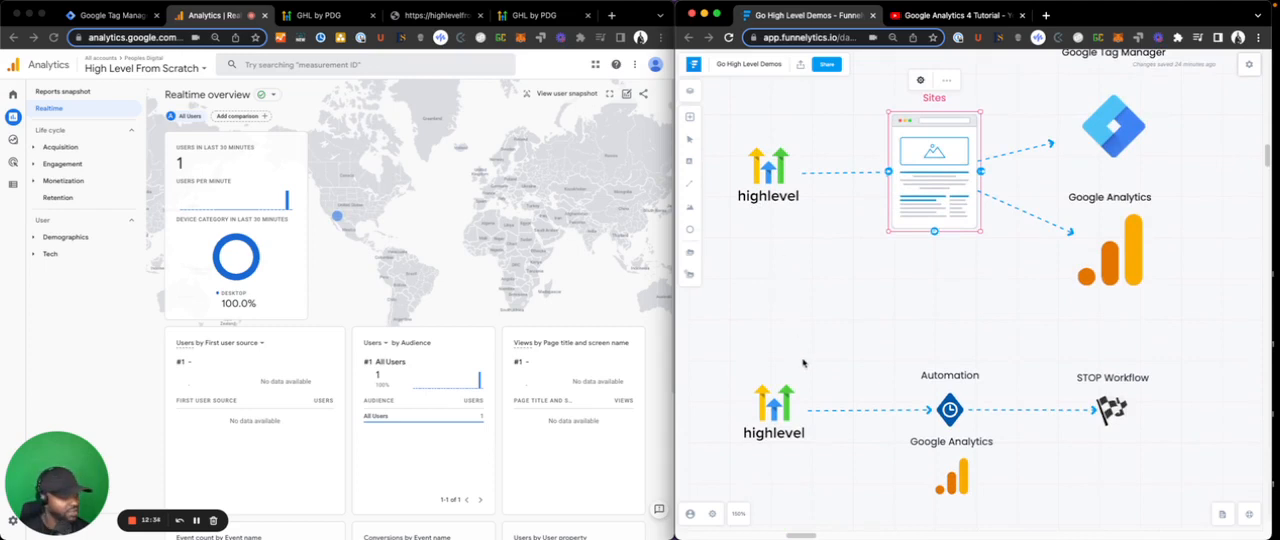
scroll(805, 355, "down", 3)
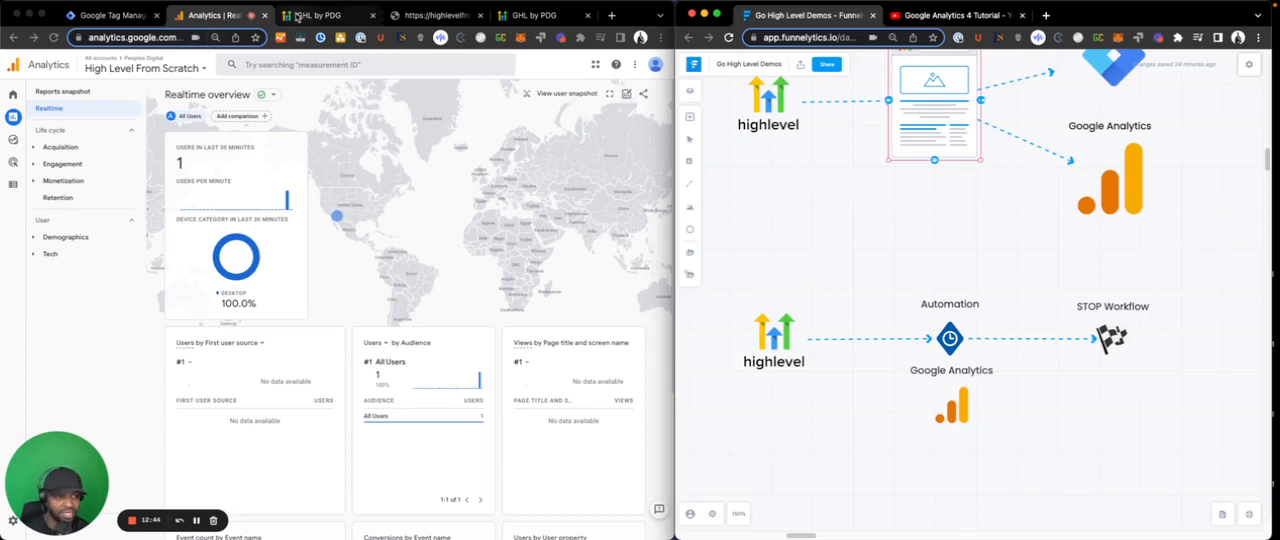
- Switch to the HighLevel workflow, open its Add to Google Analytics action, and examine the action name and tracking ID
left_click(534, 15)
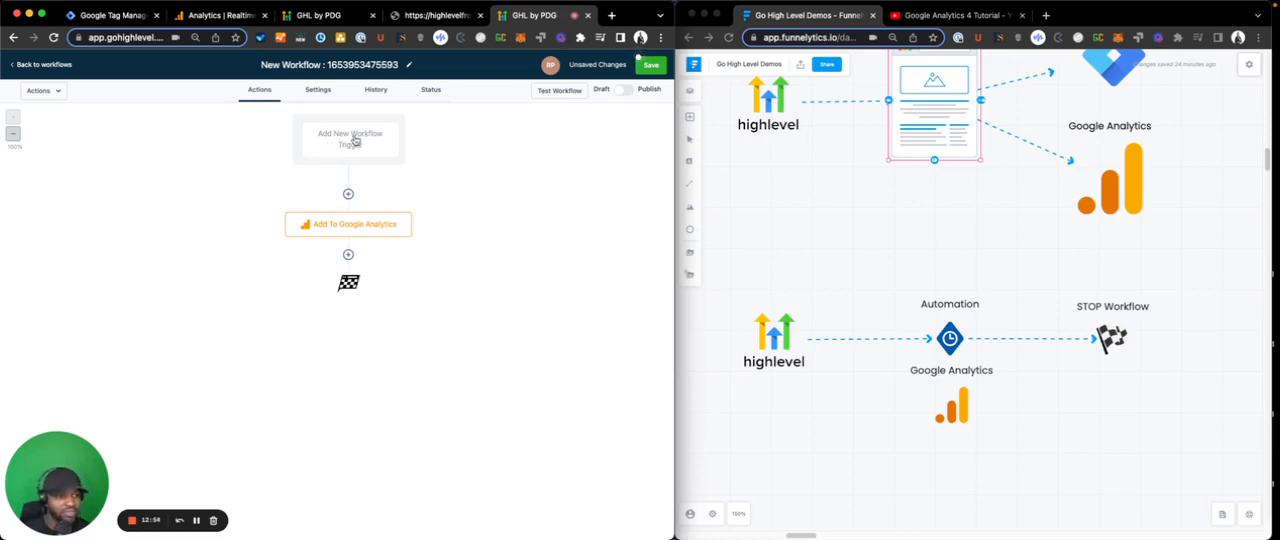
left_click(364, 226)
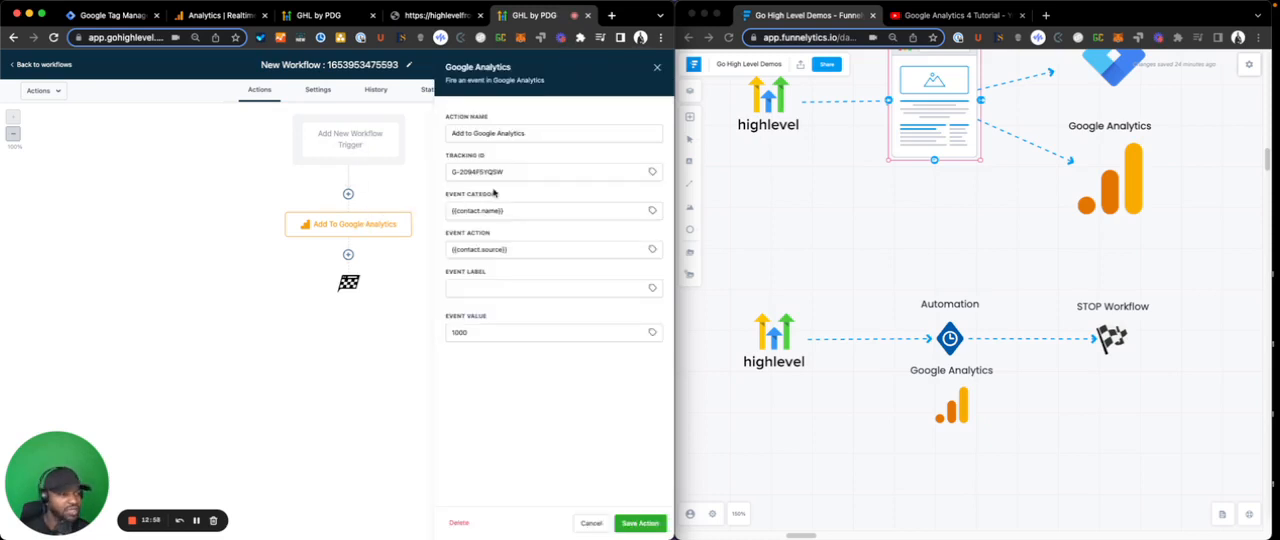
left_click(491, 169)
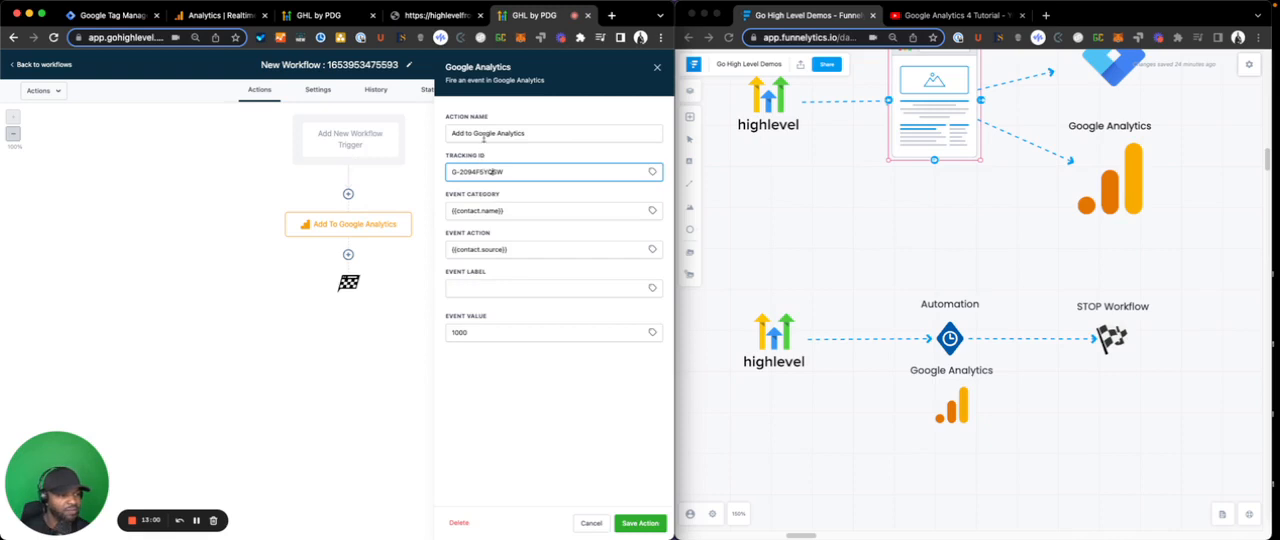
triple_click(485, 130)
triple_click(483, 172)
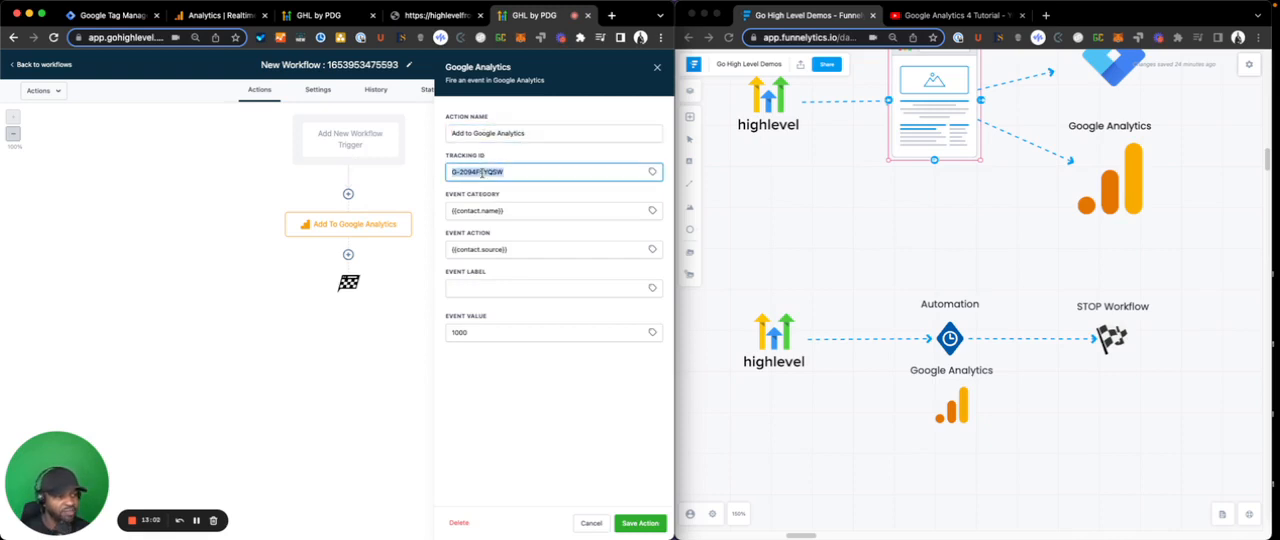
- Copy the measurement ID from the highlevelfromscratch.com web stream in Google Analytics and paste it as the HighLevel action's tracking ID
left_click(205, 16)
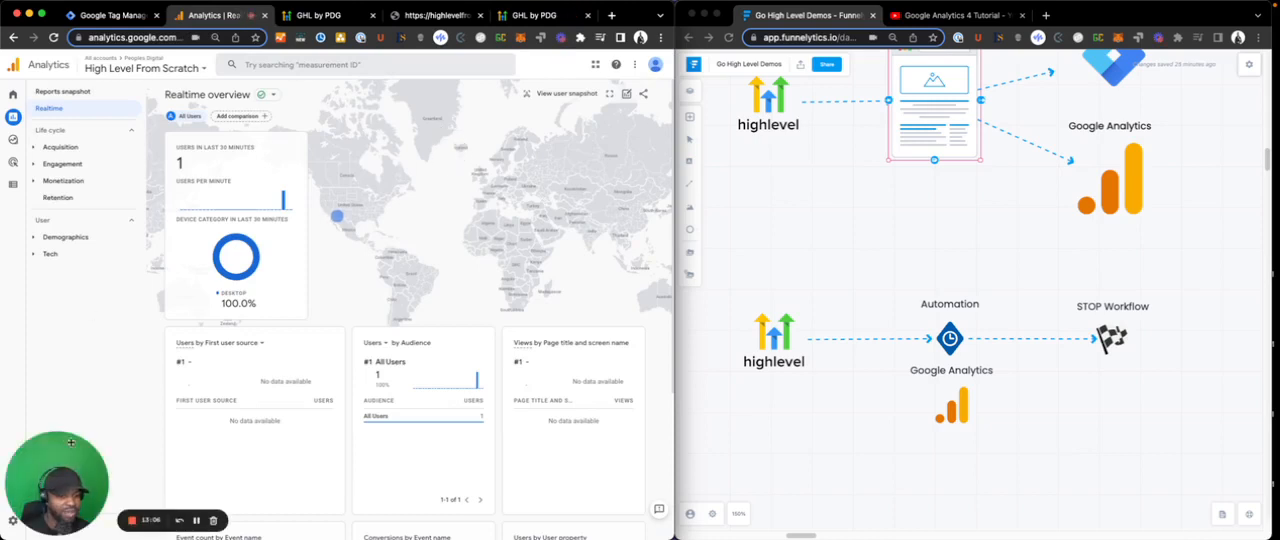
left_click(13, 520)
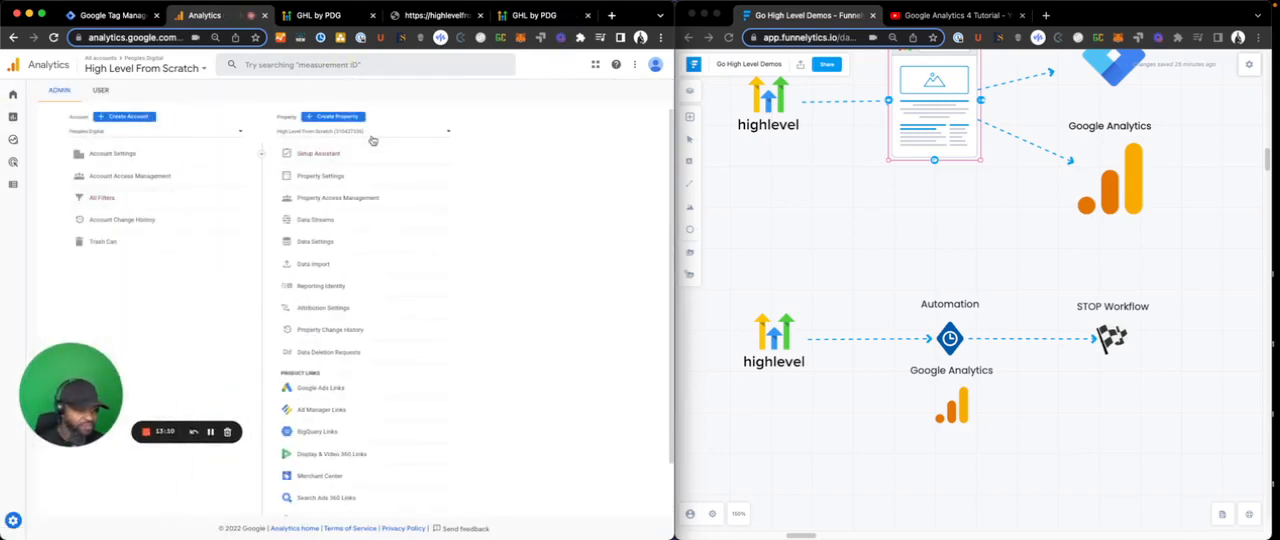
left_click(362, 217)
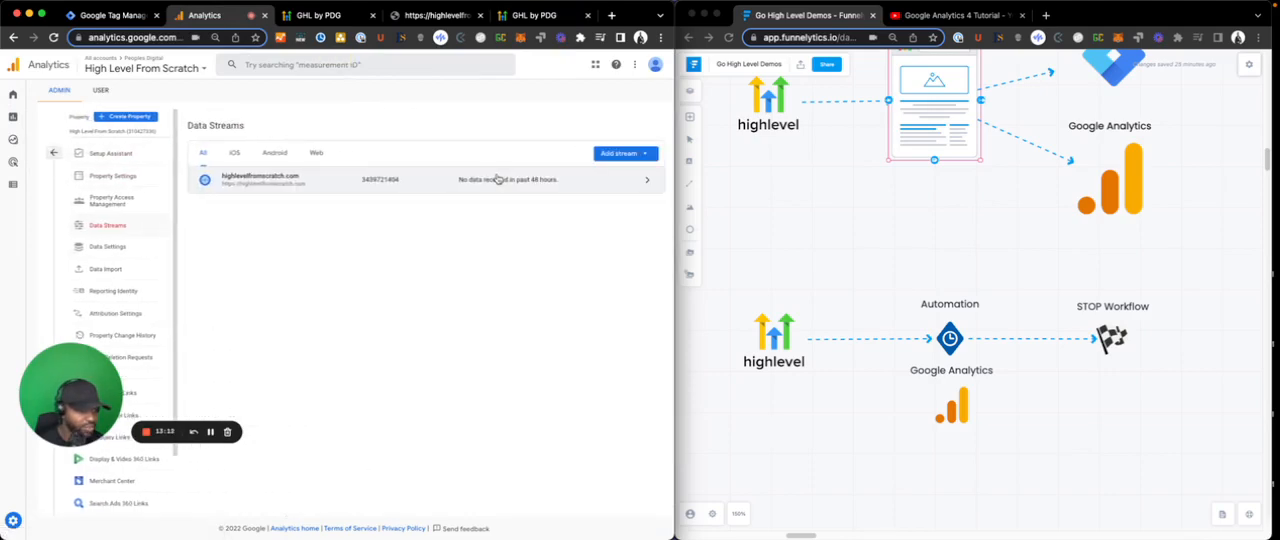
left_click(497, 177)
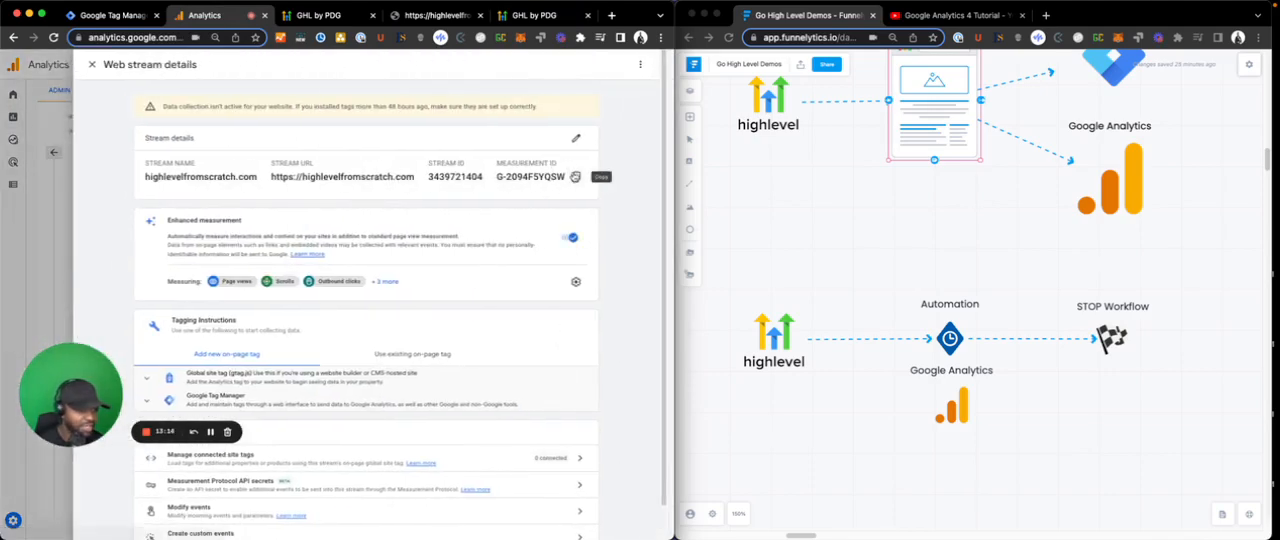
left_click(575, 176)
left_click(534, 15)
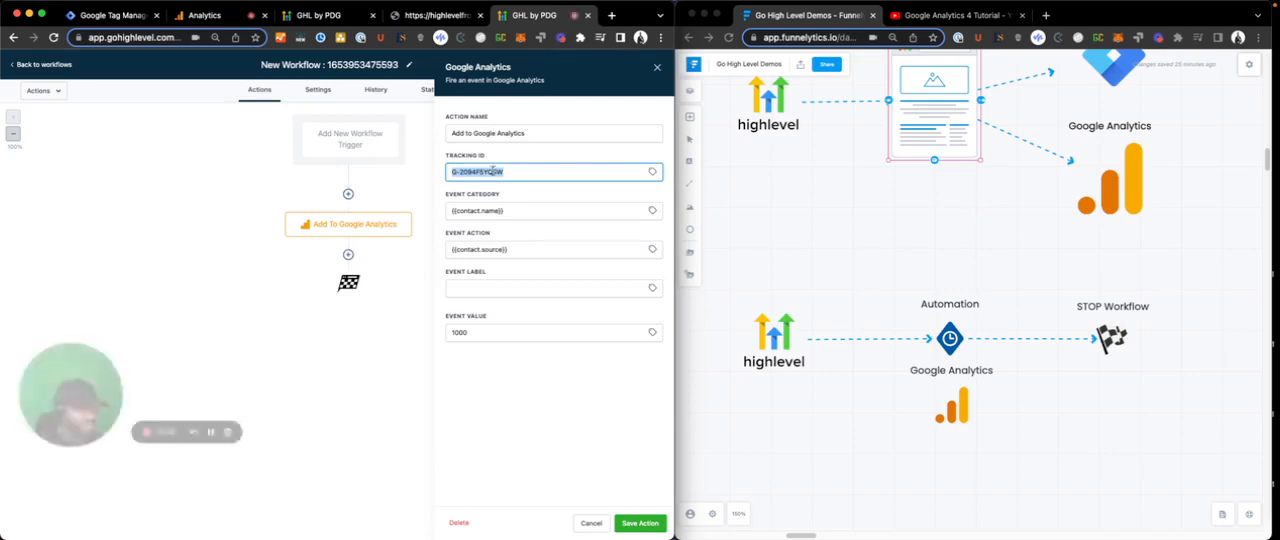
key("super+v")
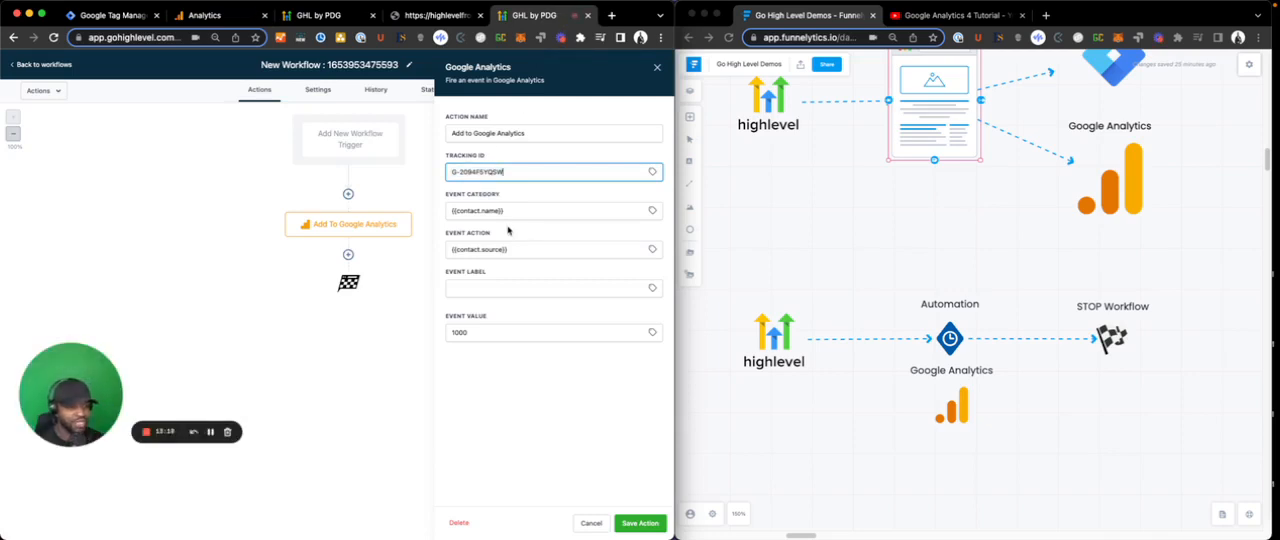
- Browse the Contact custom values available for the Google Analytics action's event category
left_click(513, 211)
triple_click(513, 211)
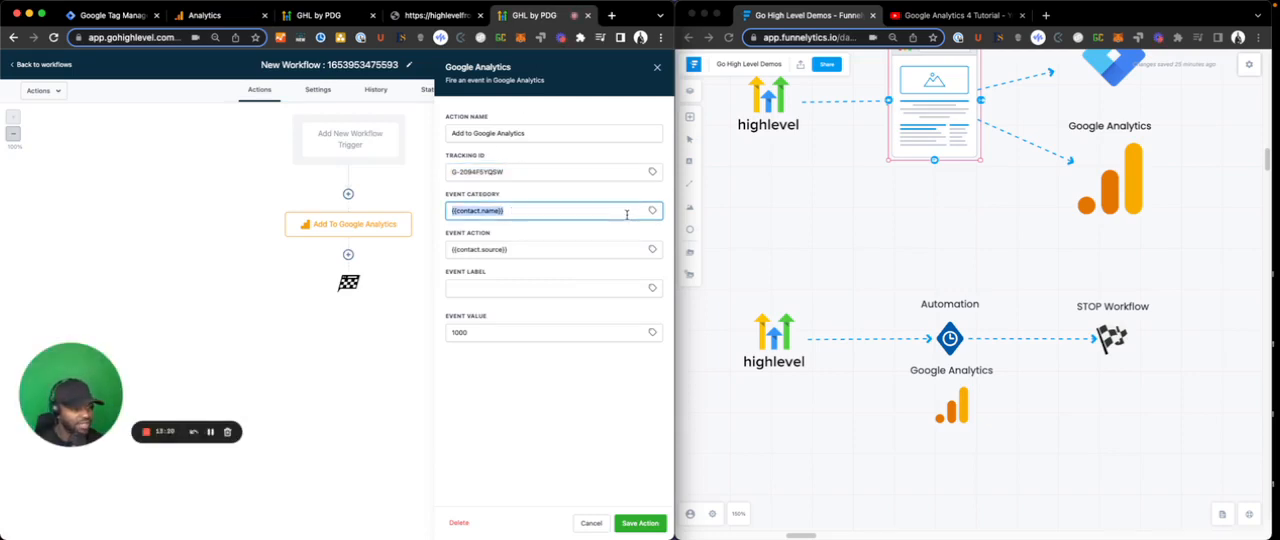
left_click(652, 210)
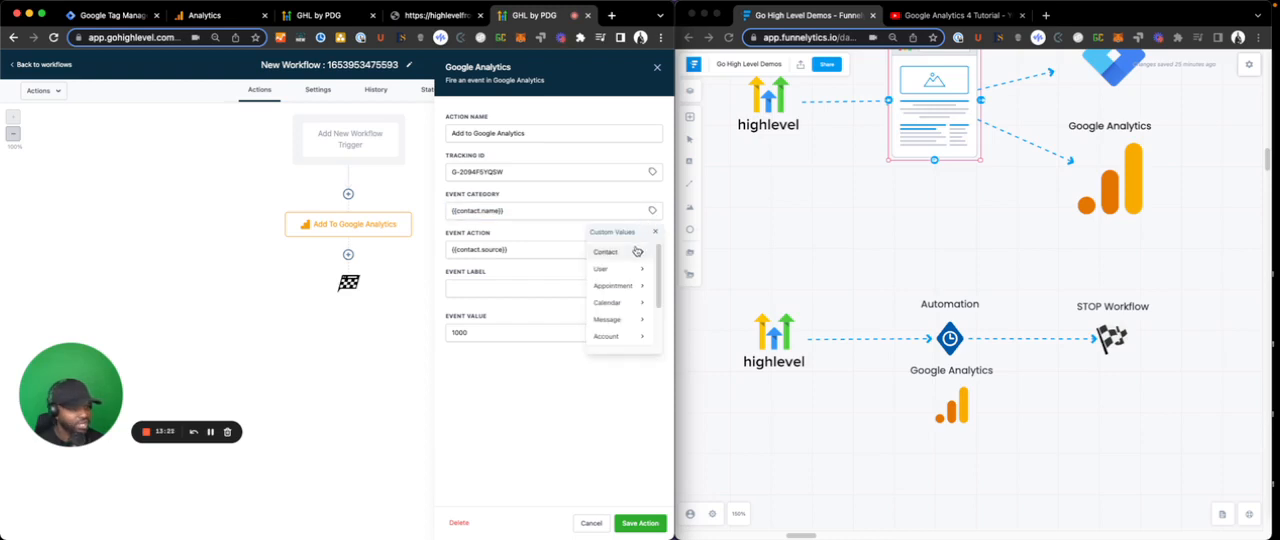
triple_click(540, 244)
left_click(608, 252)
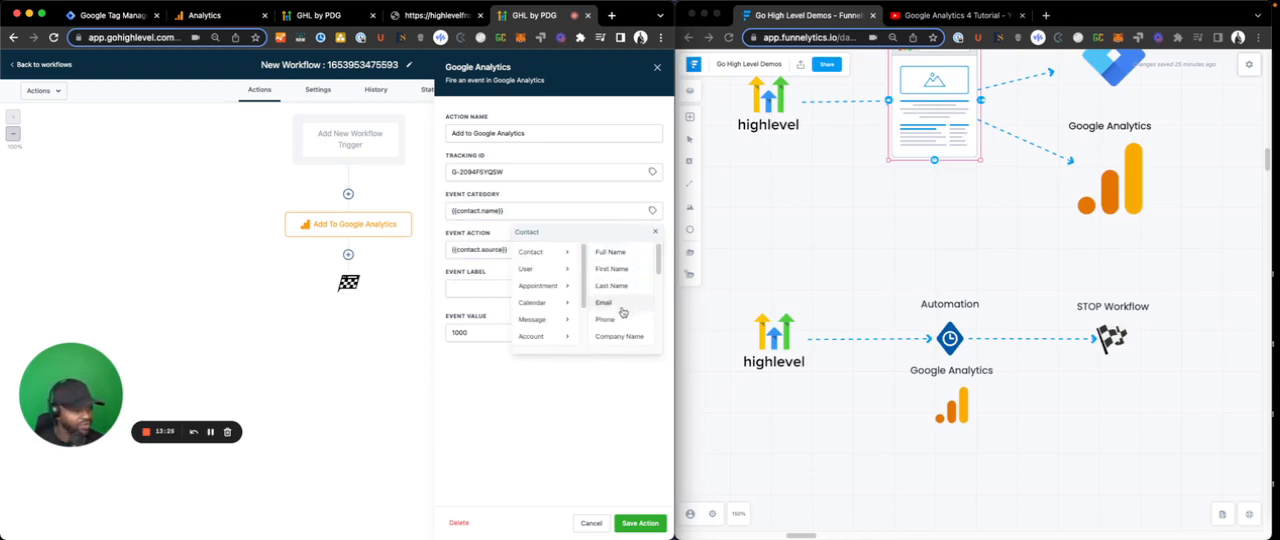
scroll(622, 322, "down", 1)
triple_click(497, 247)
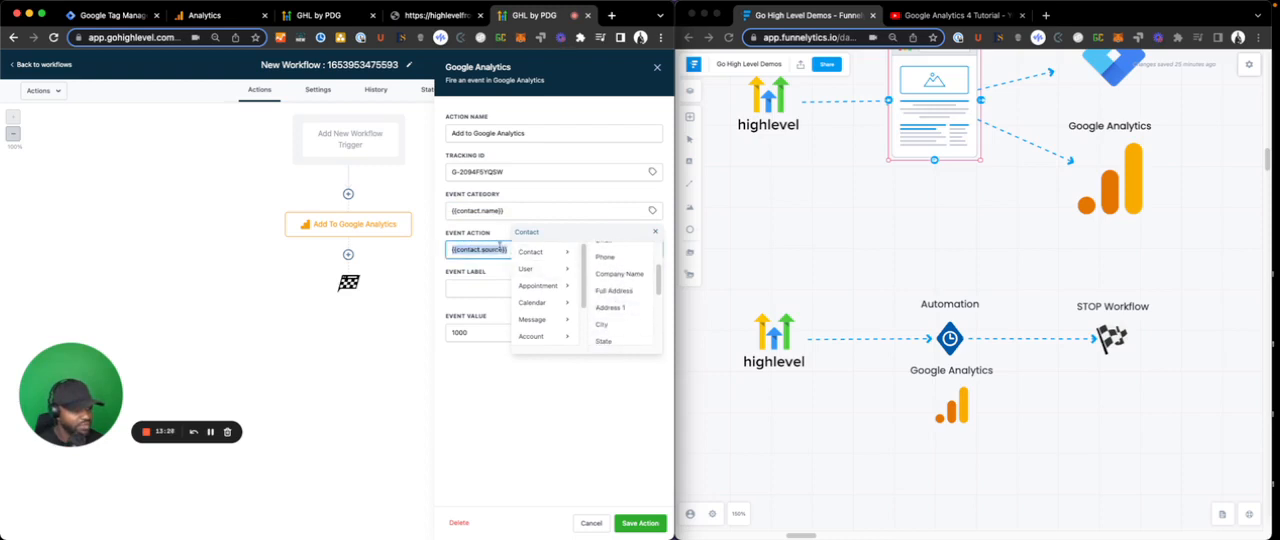
left_click(655, 231)
- Replace the event action with the contact's Source custom value, and cancel editing the Google Analytics action
left_click(652, 249)
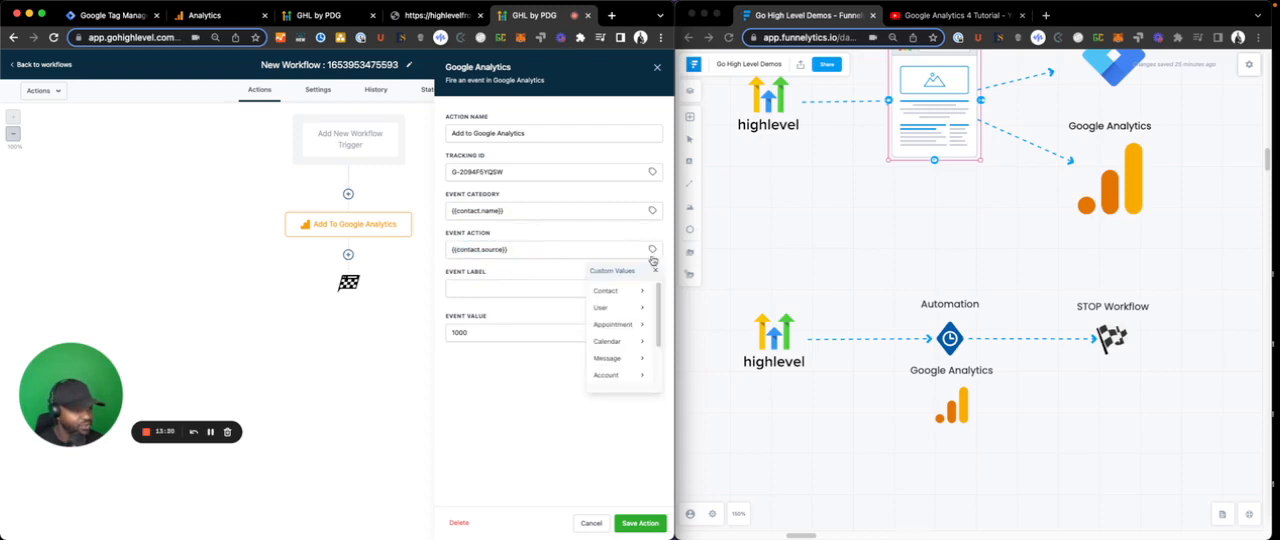
left_click(630, 291)
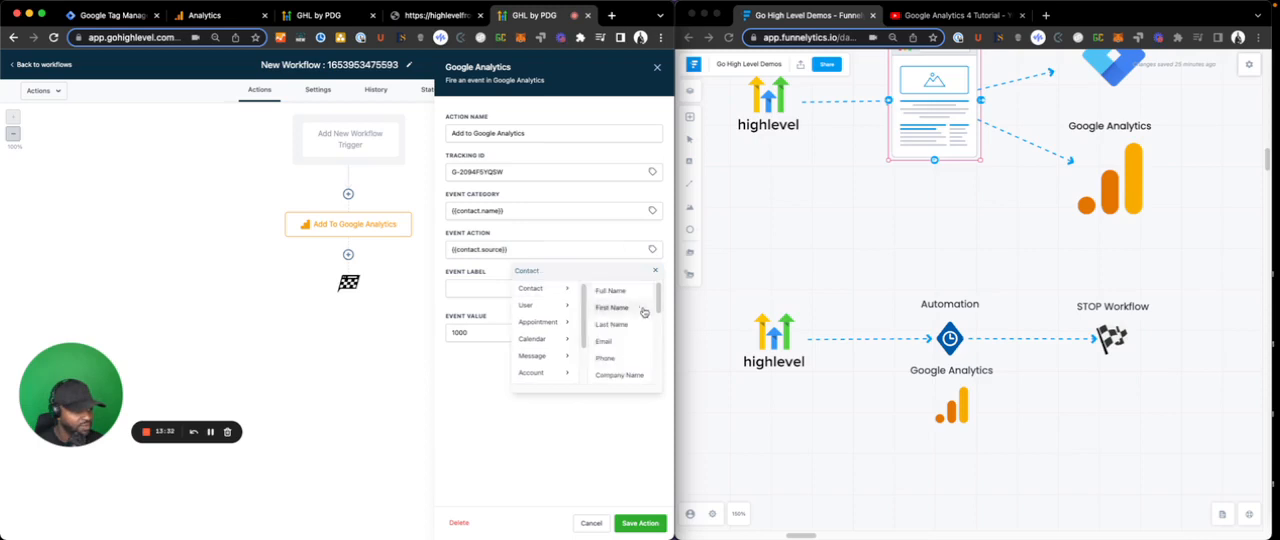
scroll(640, 349, "down", 4)
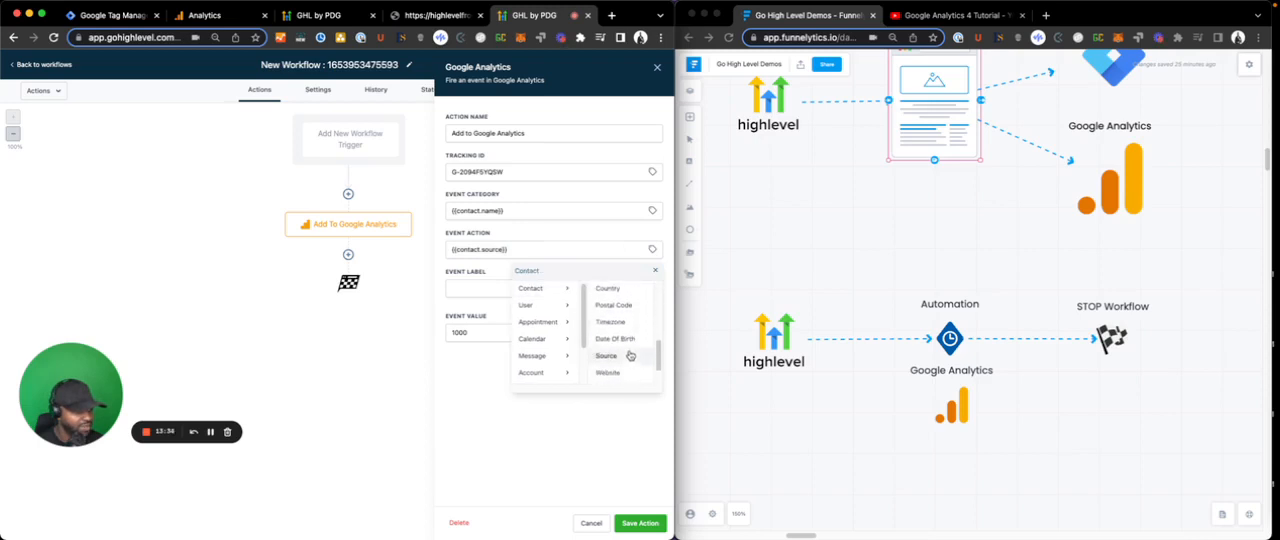
left_click(622, 354)
left_click_drag(510, 250, 493, 234)
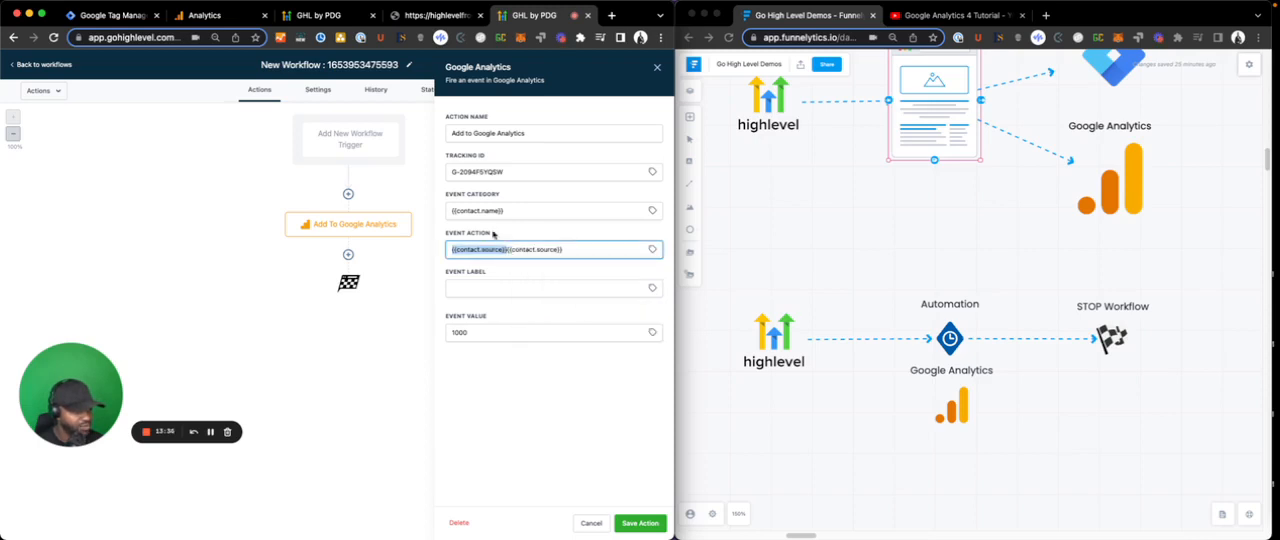
key("BackSpace")
double_click(470, 333)
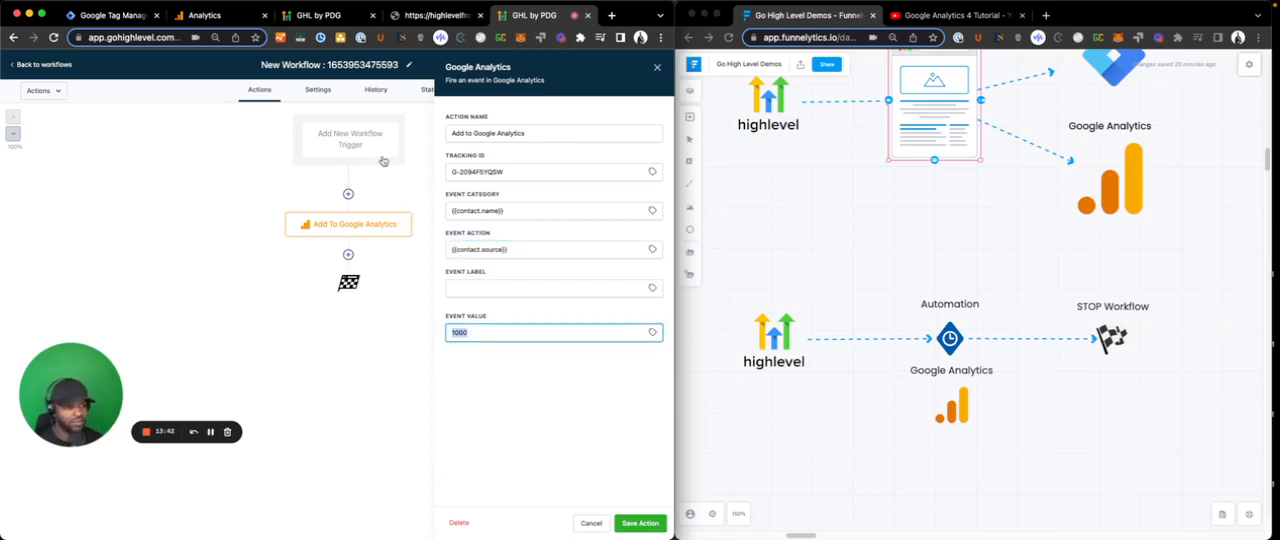
left_click(584, 523)
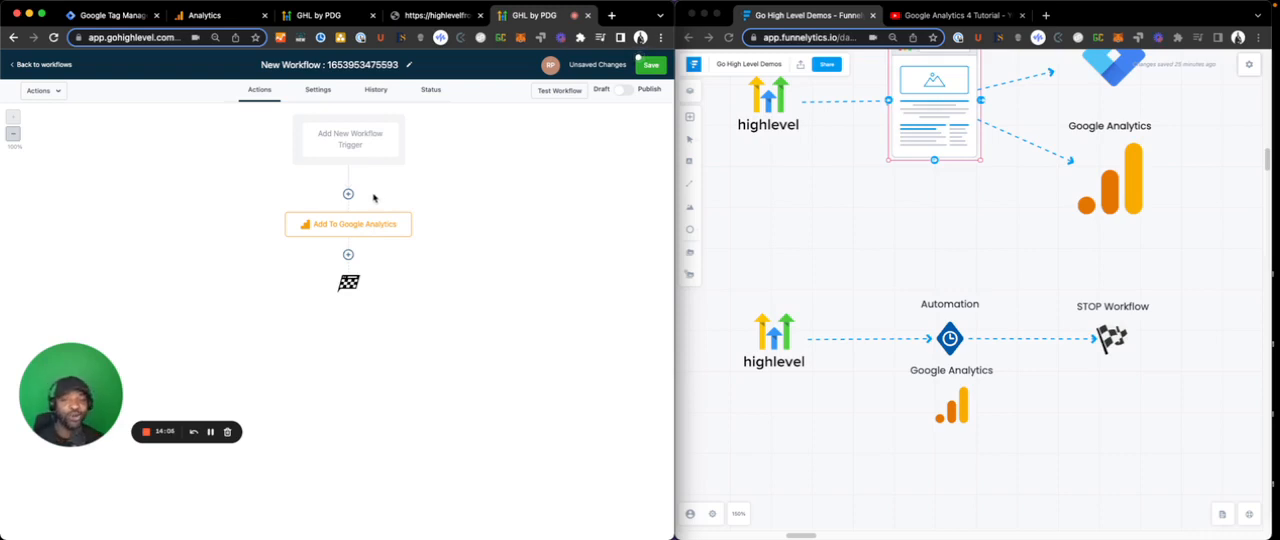
left_click(876, 377)
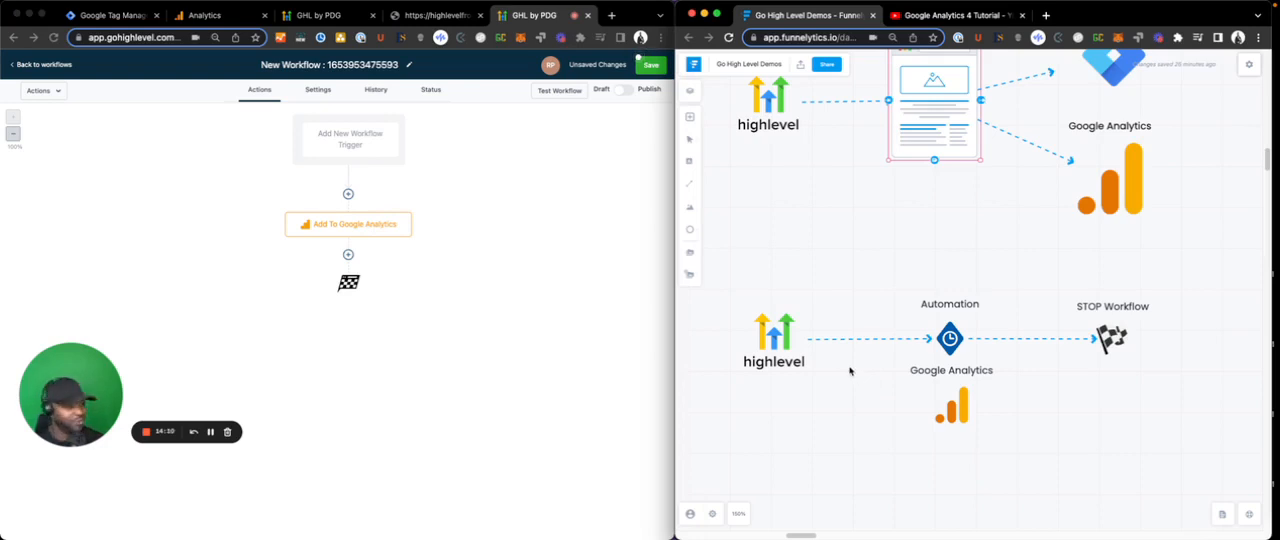